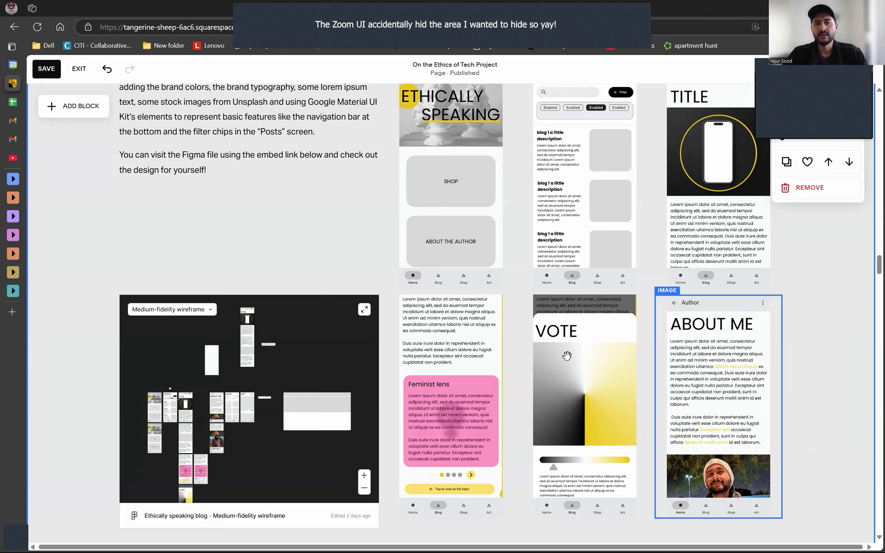
- Review the heading and body text of the Restarting in Framer section
scroll(564, 353, down, 6)
scroll(597, 269, down, 5)
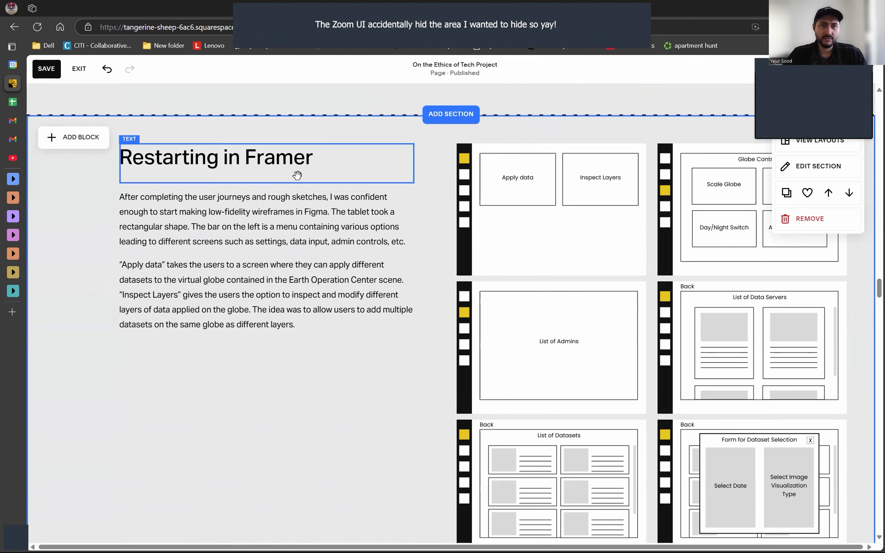
double_click(302, 159)
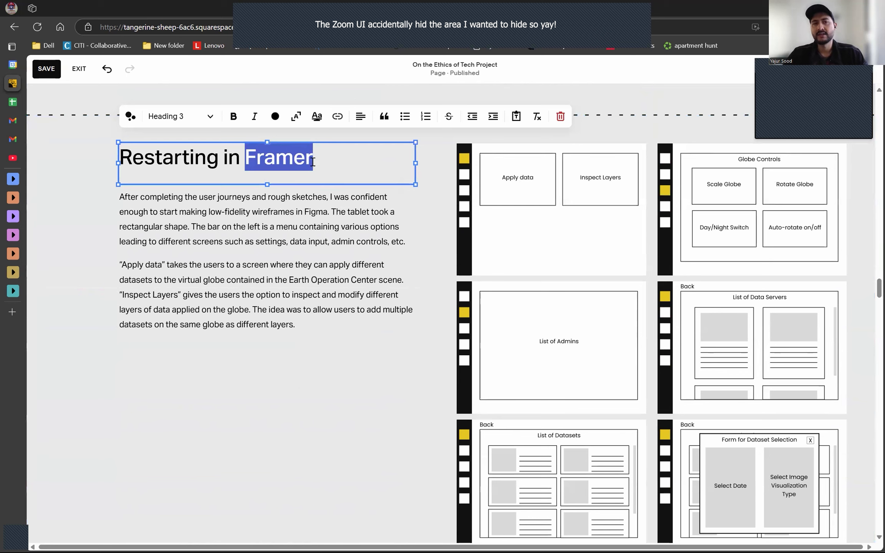
key(Escape)
click(331, 212)
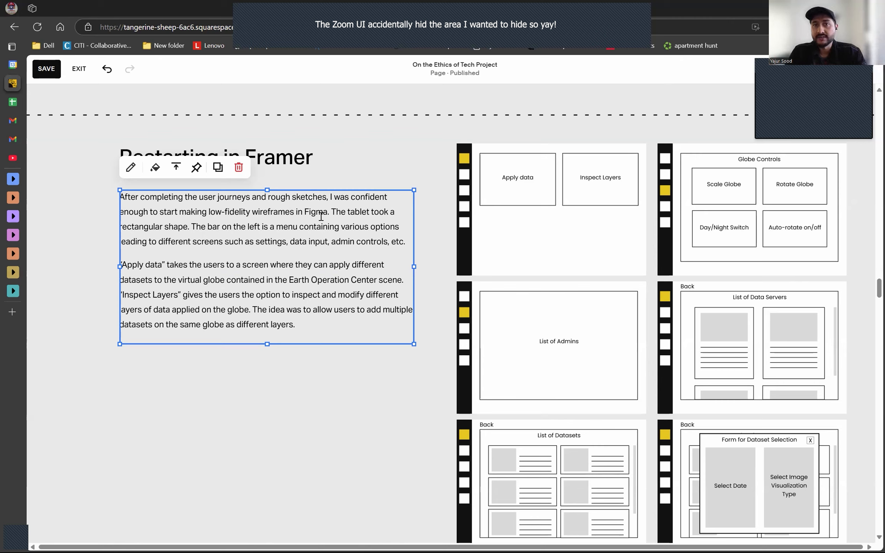
triple_click(314, 241)
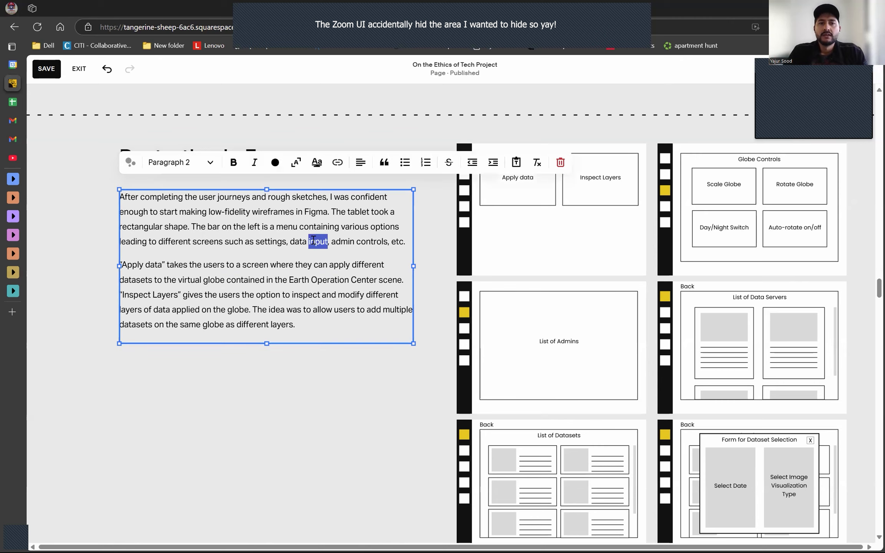
double_click(330, 279)
drag(332, 324, 119, 196)
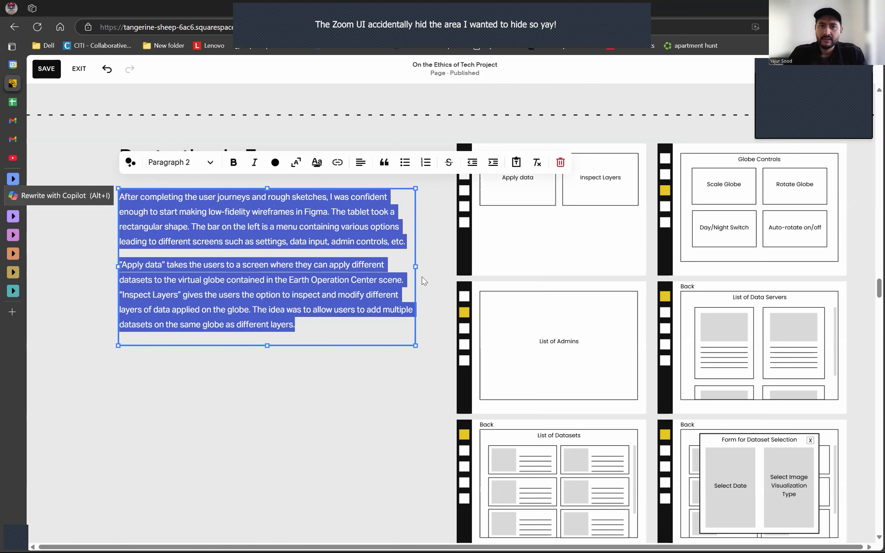
- Delete all the low-fidelity wireframe images beside the Restarting in Framer text
click(493, 244)
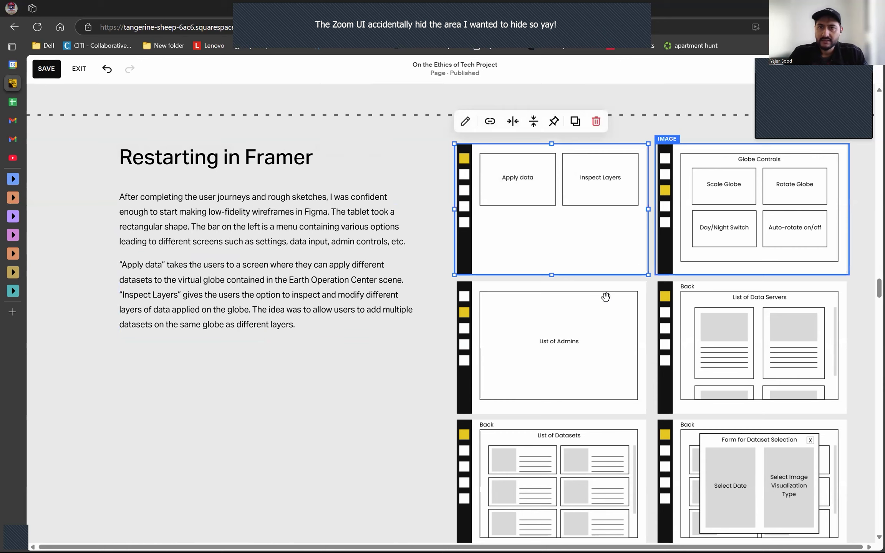
drag(646, 270, 710, 321)
shift+click(623, 457)
shift+click(700, 462)
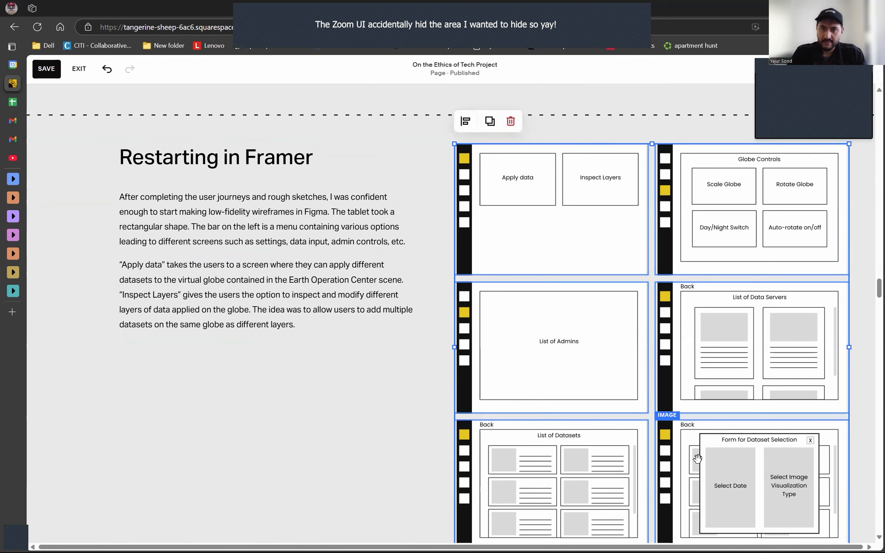
key(Delete)
- Replace the section's body text with "After making the high-fidelity wireframes, I realized just how laborious and time-consuming this project was going to be."
scroll(662, 425, down, 6)
scroll(615, 400, up, 3)
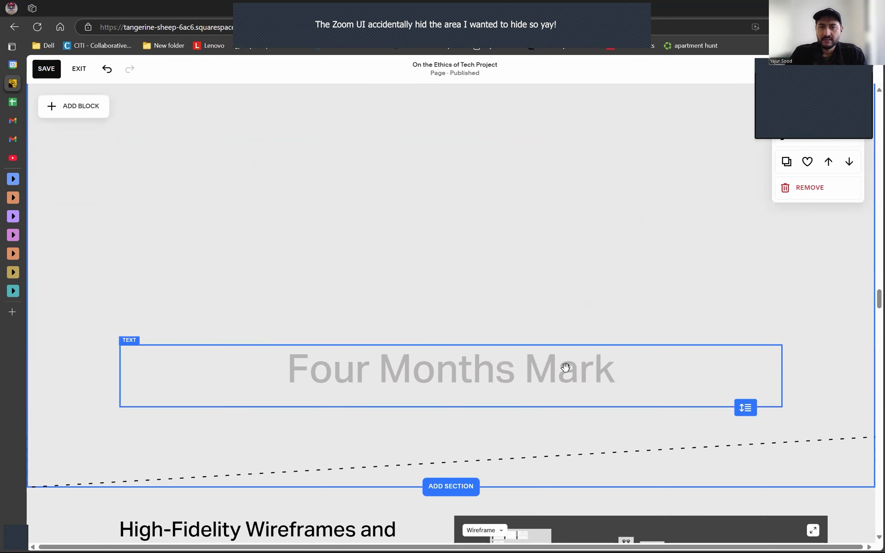
scroll(422, 327, up, 5)
click(251, 250)
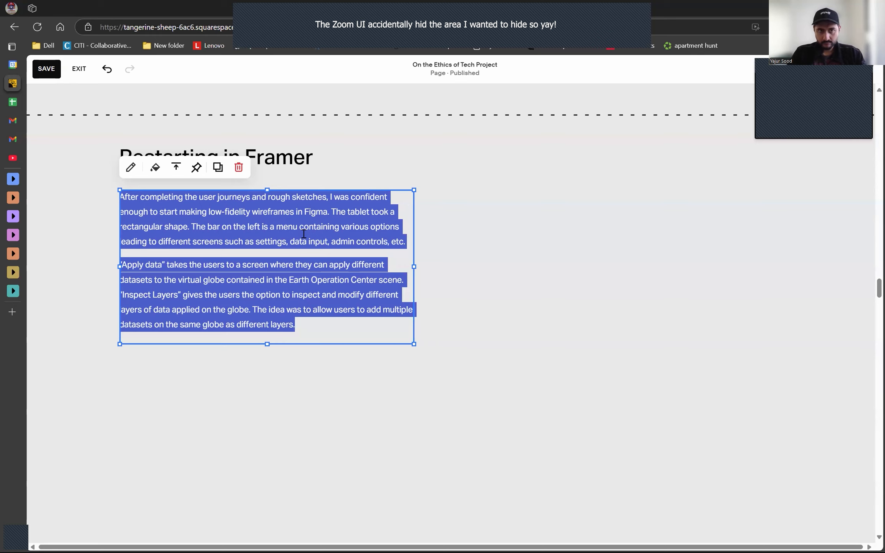
triple_click(304, 234)
triple_click(304, 235)
text(After making the high-fidelity wireframes, I decided)
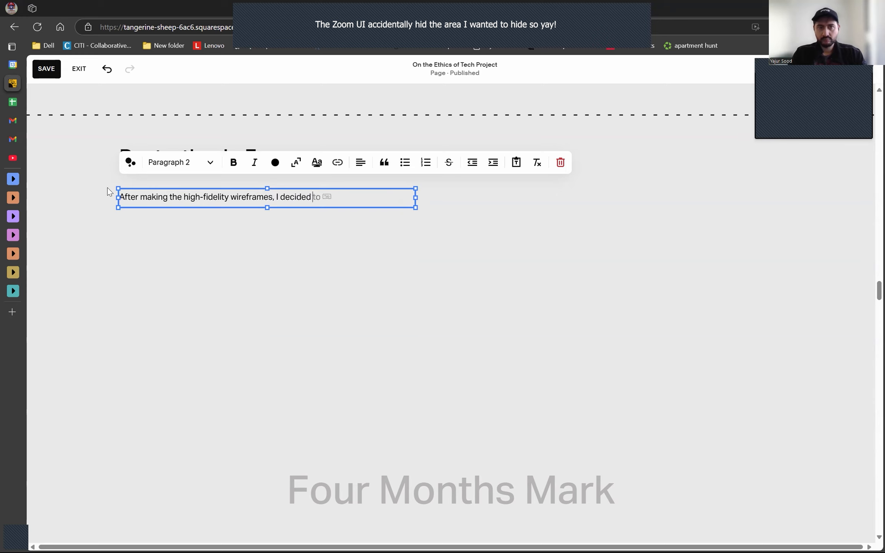
key(ctrl+BackSpace)
text(realized ju)
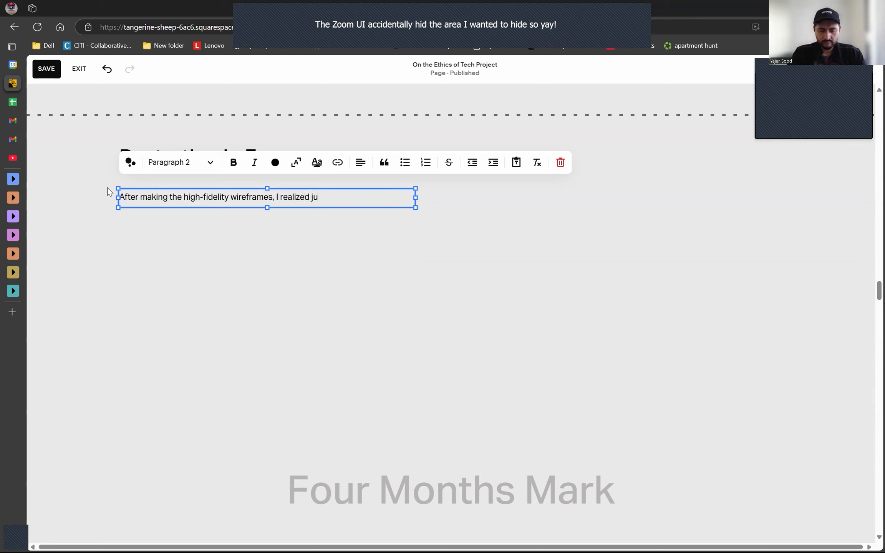
text(st how laborious and time-consuming this project was going to be.)
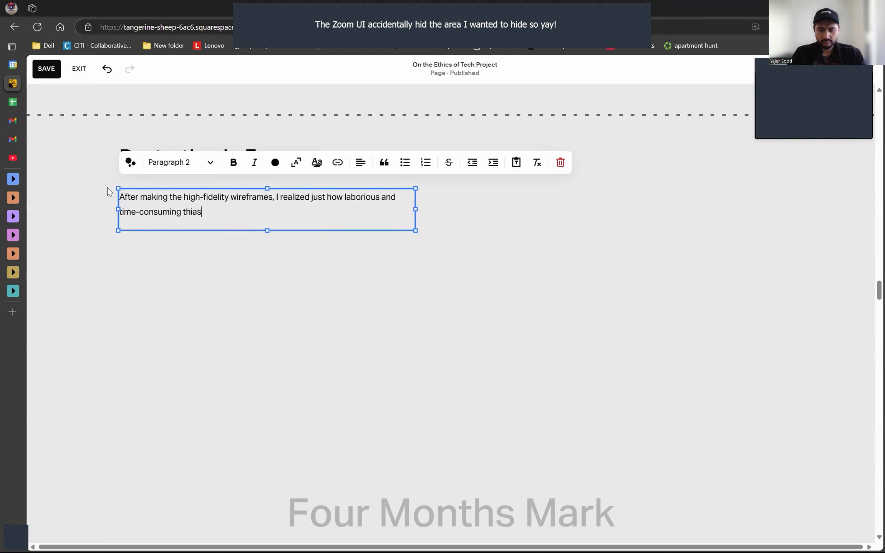
text( It had been 3 months already and I had on)
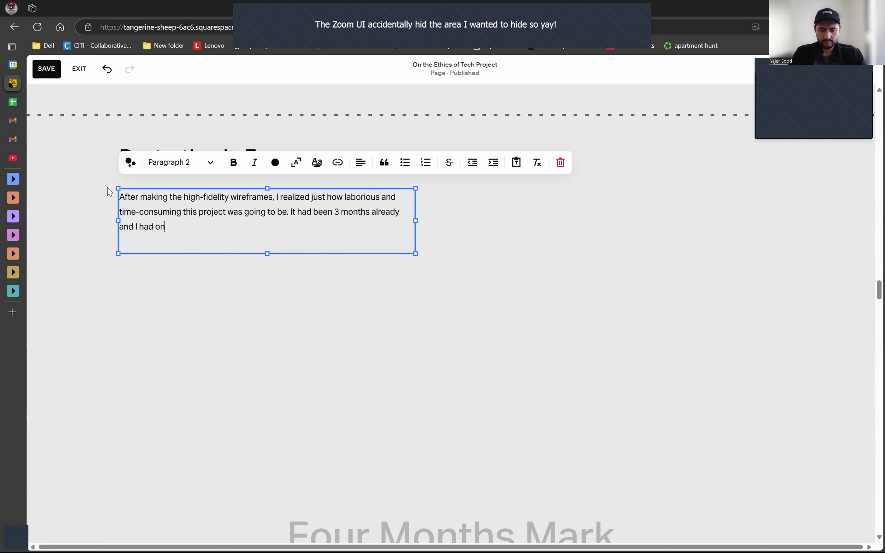
text(ly created a medium-fidelity wireframe)
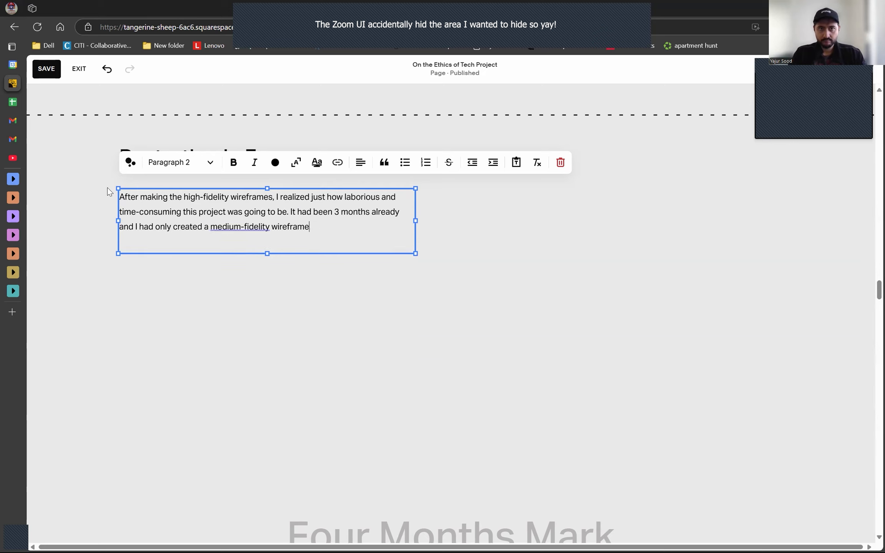
text(. Programming this website alone could very well take twice as l)
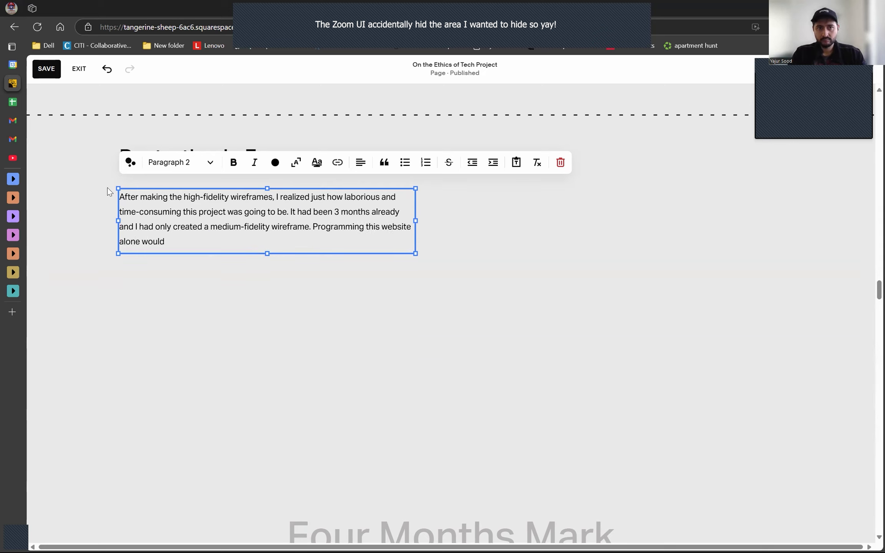
text(ong. After programming)
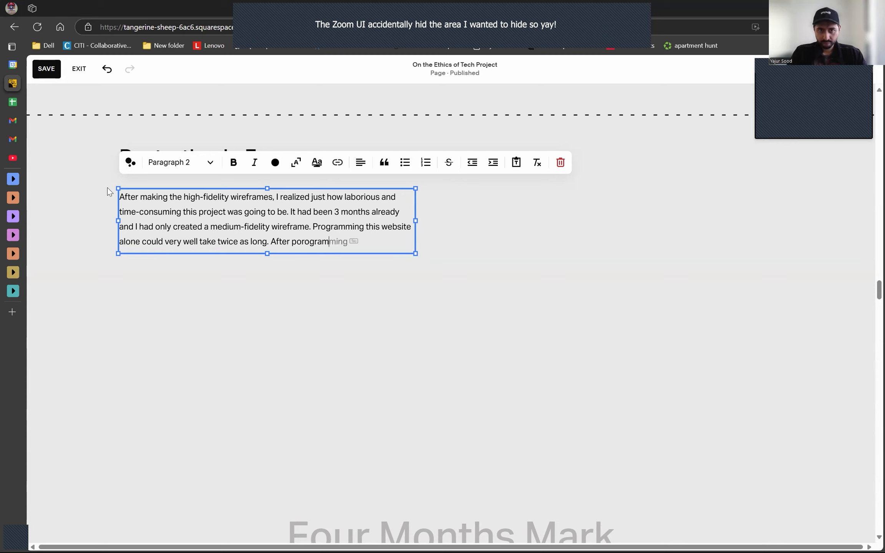
- Append "It had been 3 months already and I had only created a medium-fidelity wireframe. Programming this website alone could very well take twice as long."
key(ctrl+BackSpace)
key(ctrl+BackSpace)
text(Due to thi)
key(ctrl+BackSpace)
key(ctrl+BackSpace)
key(ctrl+BackSpace)
- Finish the first paragraph with the two part-time university jobs, regular classes, and the decision to shift the project from Figma to Framer
text(I also had commitments at two part-time)
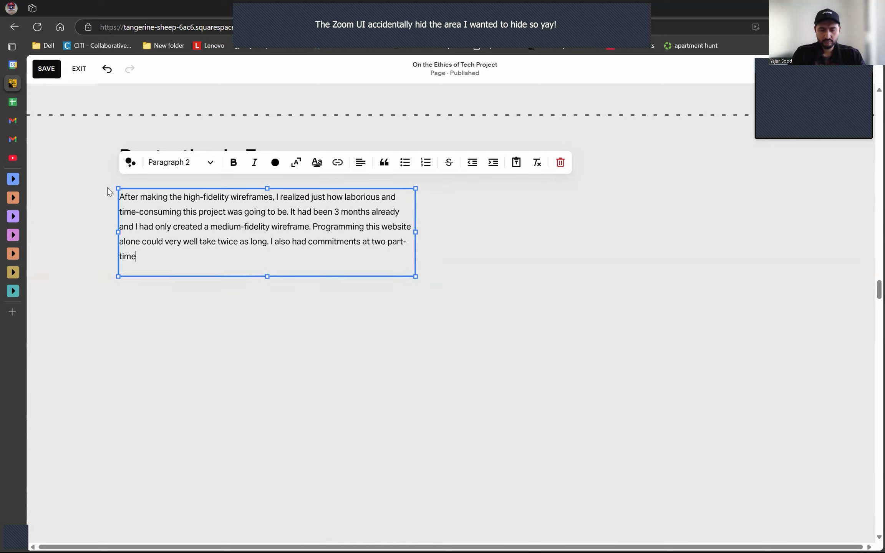
text( jobs at my university, and also had my regular classes. Due to all of these things,)
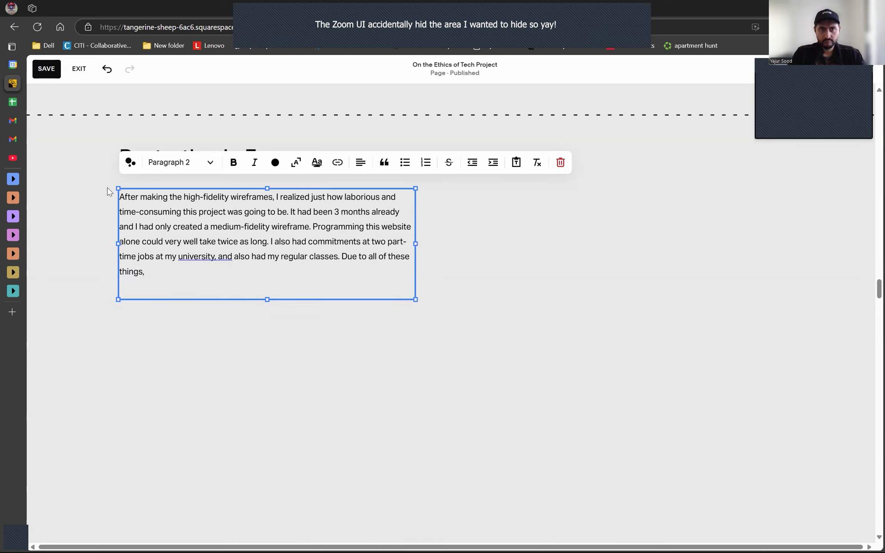
key(ctrl+BackSpace)
text(roadblocks, I decided to sh)
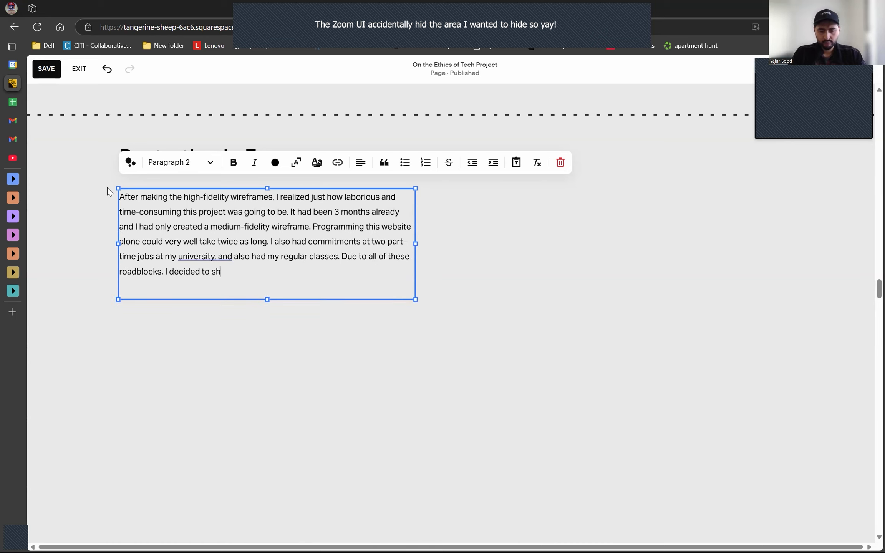
text(ift my project from Figma to Framer.)
- Start a second paragraph saying Framer allowed importing Figma designs or creating new ones and converting them into a website with no coding necessary
key(Return)
text(Framer allowed me to import my Figma designs,o)
key(BackSpace)
text(or create new ones in Fr)
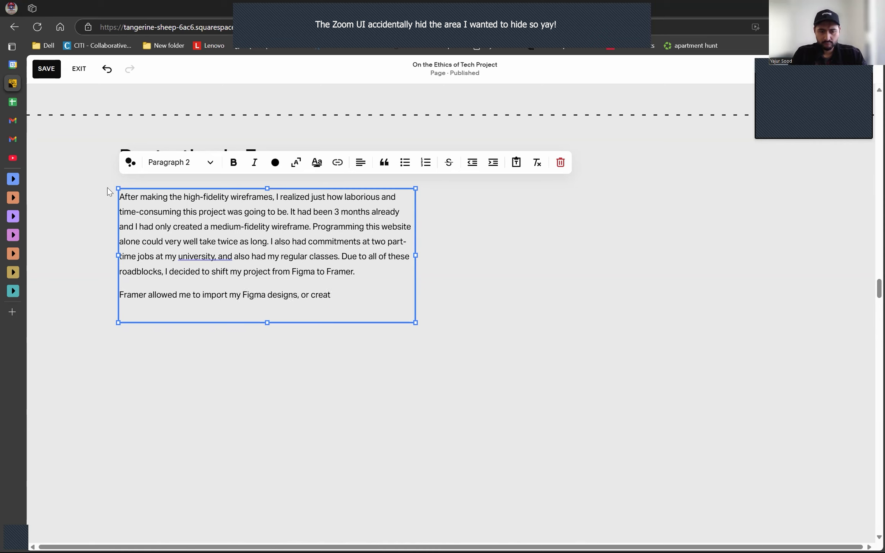
key(ctrl+BackSpace)
key(ctrl+BackSpace)
text(on Framer itself and then si)
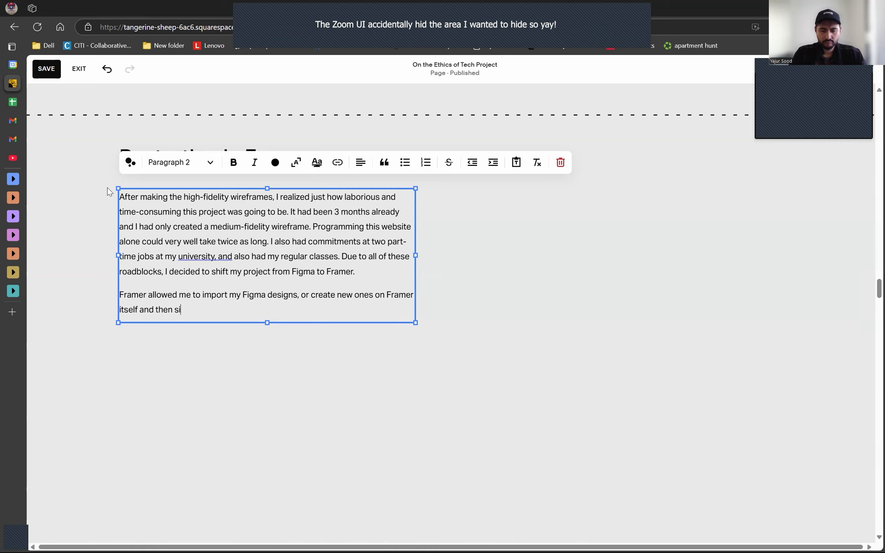
text(mply convert those into a website with no coding necessary. For a blogging)
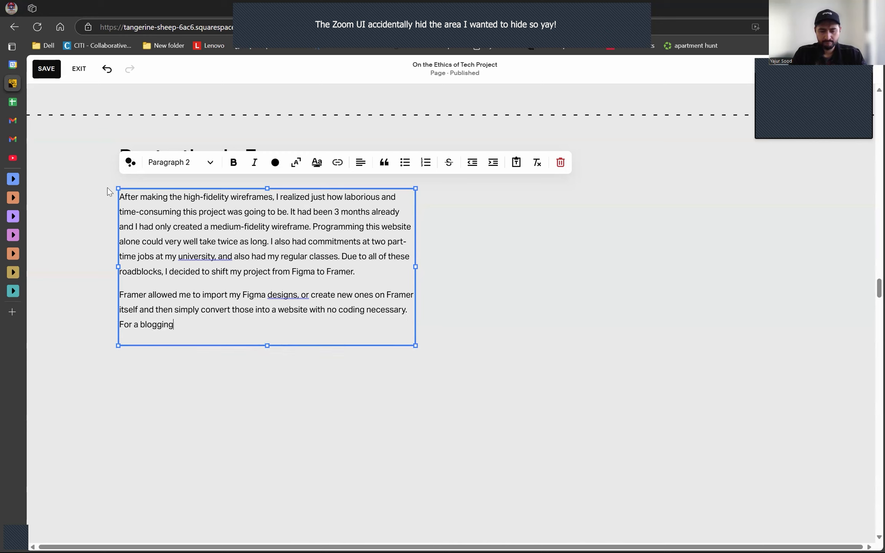
text( website, it was simply perfect.)
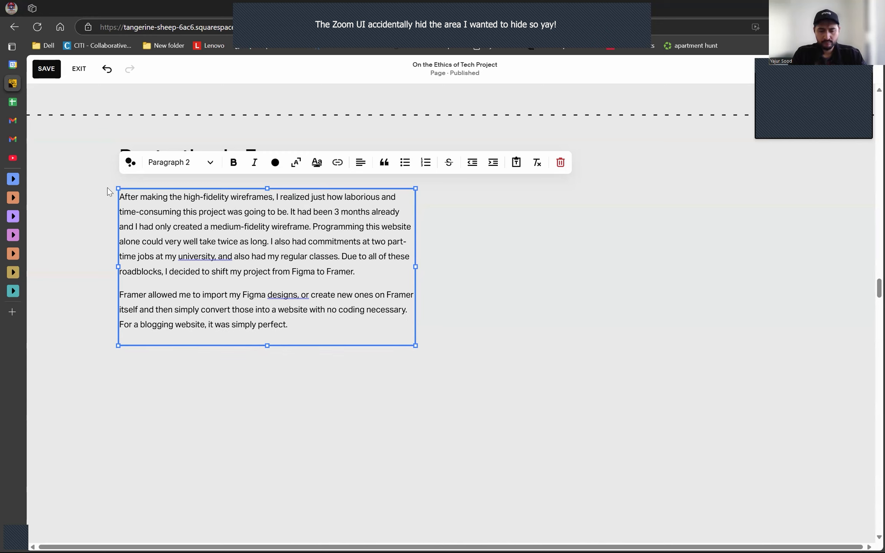
text( Since my website was supposed to be a little morethan a blogging webs)
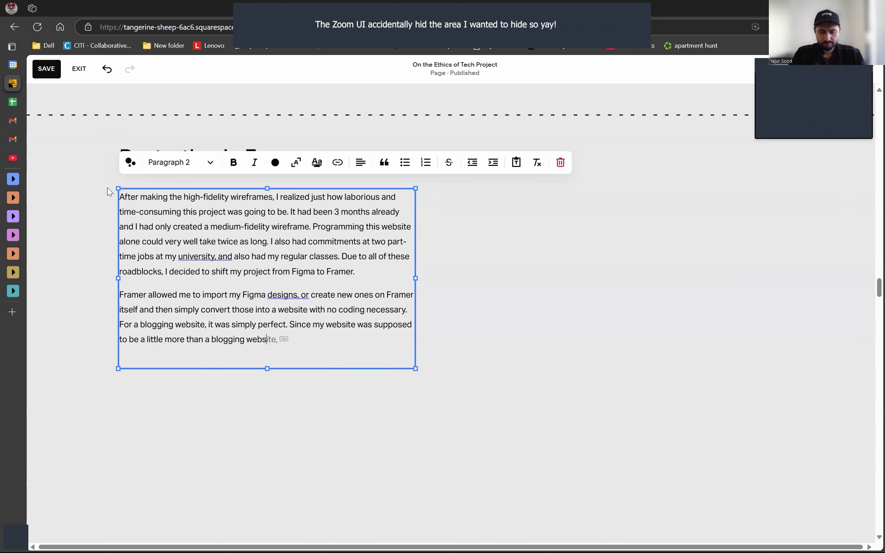
text(ite, it meant sacrificing some of my favorite features for the new)
- Add that Framer was simply perfect for a blogging website but meant sacrificing some favorite features for the initial design
key(BackSpace)
key(BackSpace)
key(BackSpace)
key(BackSpace)
key(BackSpace)
key(BackSpace)
text(he initial design. I)
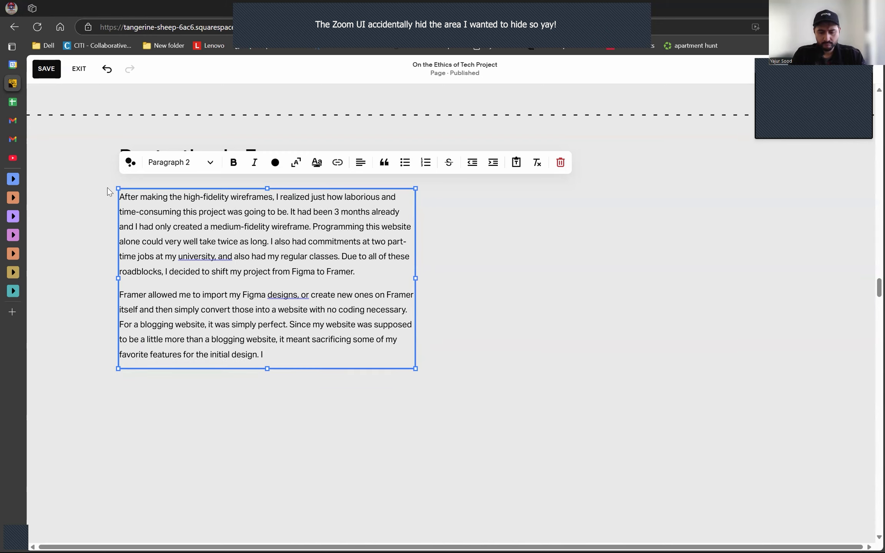
text( made the calculations and the sacrifice was wor)
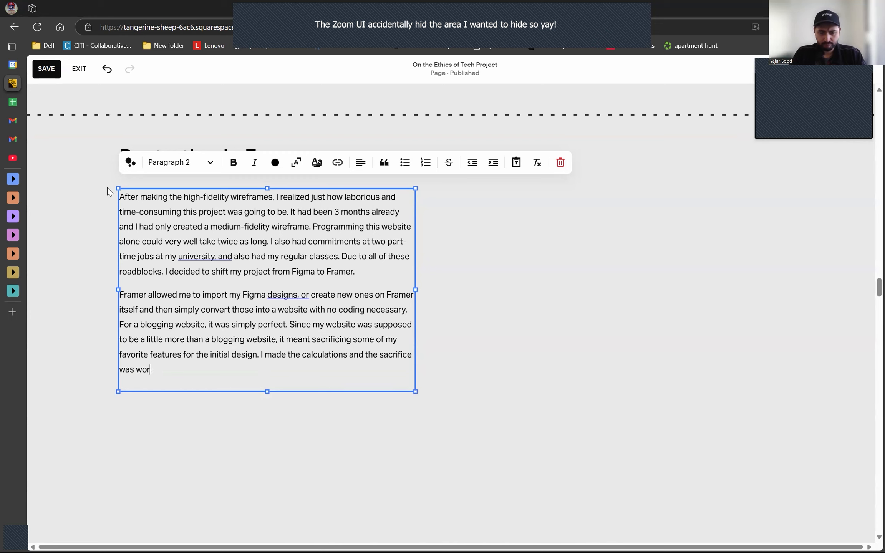
text(th it. Framer provides a feature)
- End the paragraph saying the sacrifice was worth it and Framer's option for programmable features led to deferring those features down the road
key(BackSpace)
key(BackSpace)
key(BackSpace)
key(BackSpace)
key(BackSpace)
key(BackSpace)
key(BackSpace)
key(BackSpace)
key(BackSpace)
key(BackSpace)
text(an otpion to program certain elements in your)
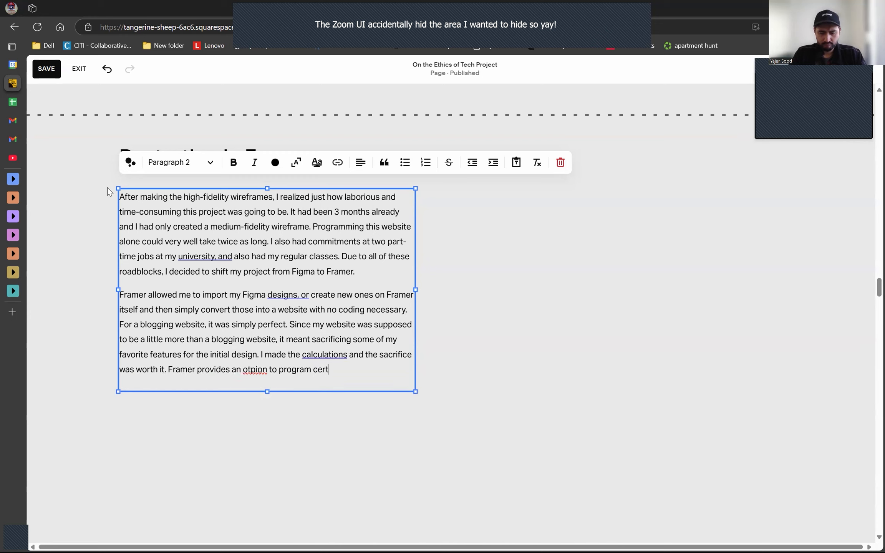
key(ctrl+BackSpace)
key(ctrl+BackSpace)
key(ctrl+BackSpace)
key(ctrl+BackSpace)
key(ctrl+BackSpace)
key(ctrl+BackSpace)
key(ctrl+BackSpace)
text(o)
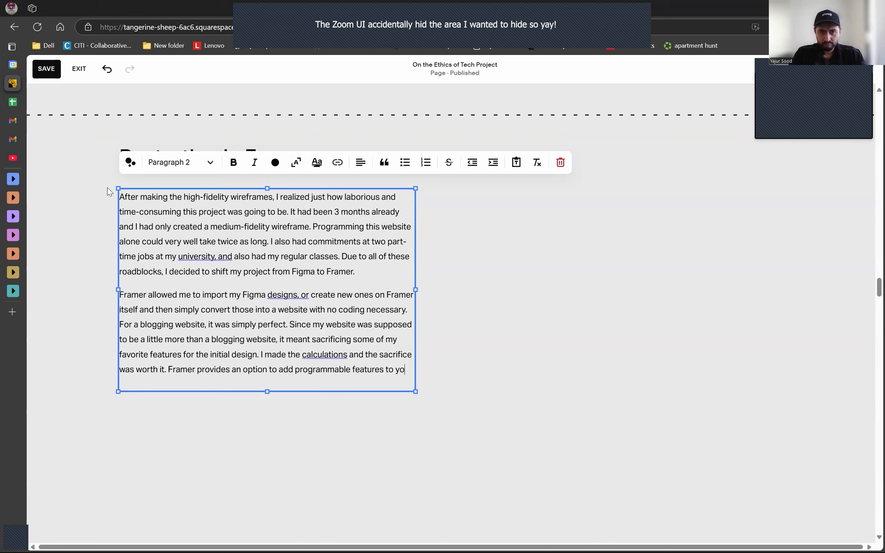
text(ption to add programmable features to rhw website, so I decided to add those features la)
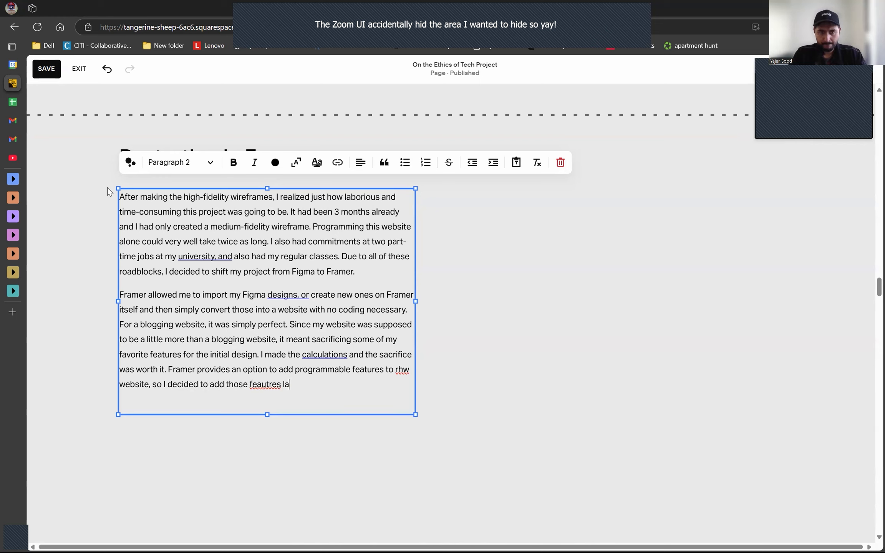
text(ter down the road.)
- Correct "rhw" to "the", fix the flagged commas around "university", "designs" and "calculations", and save the page
right_click(402, 370)
click(413, 421)
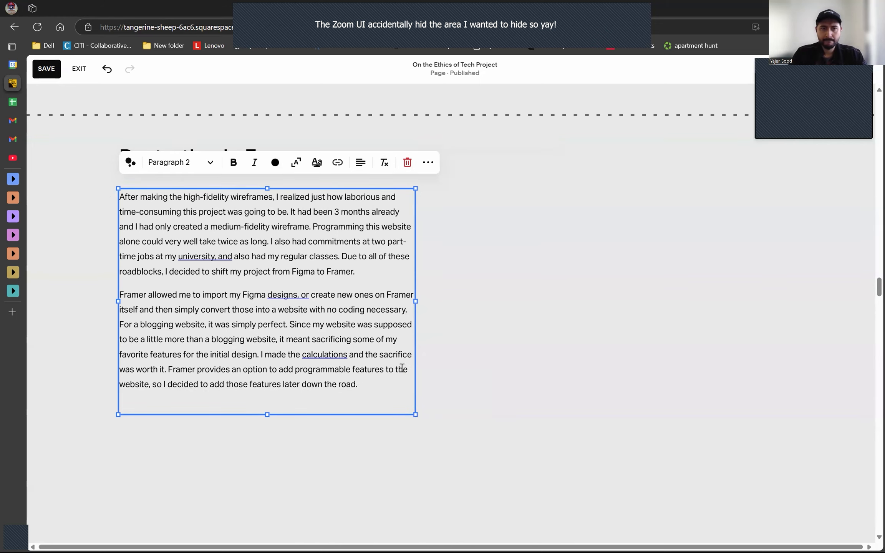
click(288, 295)
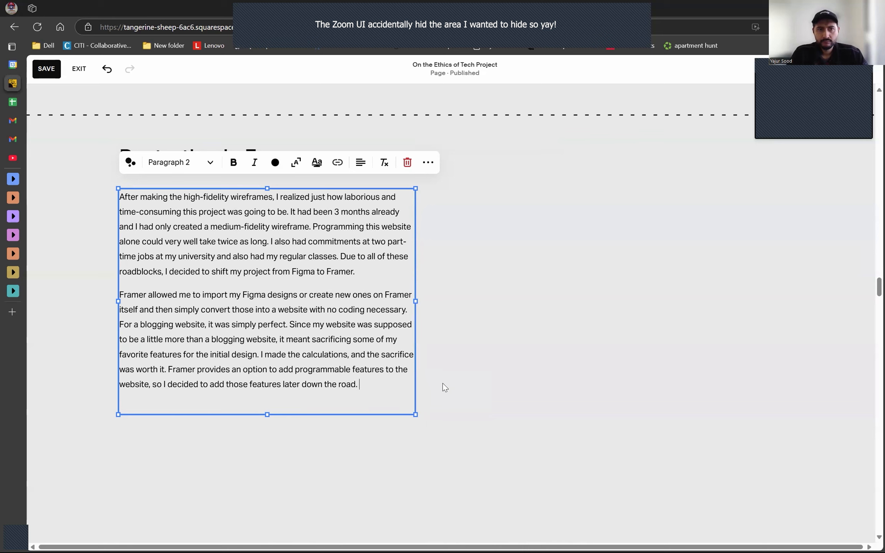
key(ctrl+s)
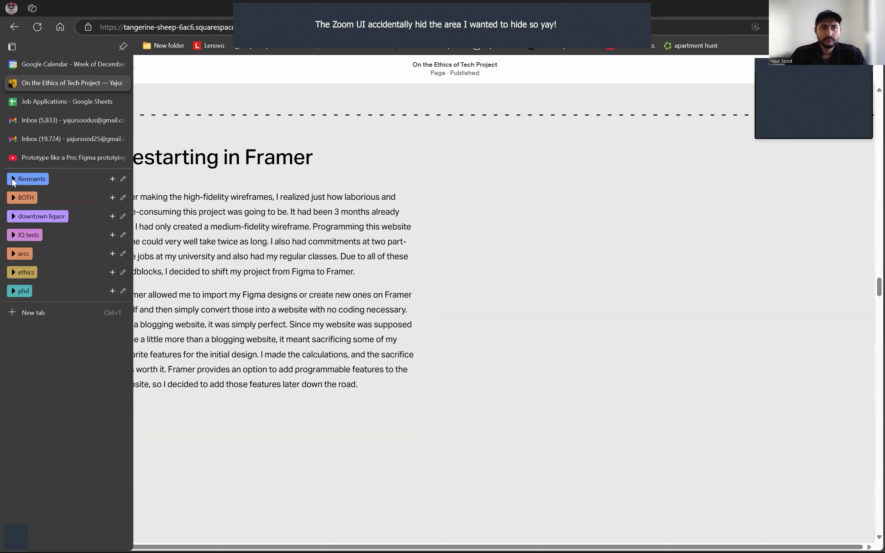
- Switch to the Ethically Speaking project in Framer from the ethics tab group
click(12, 255)
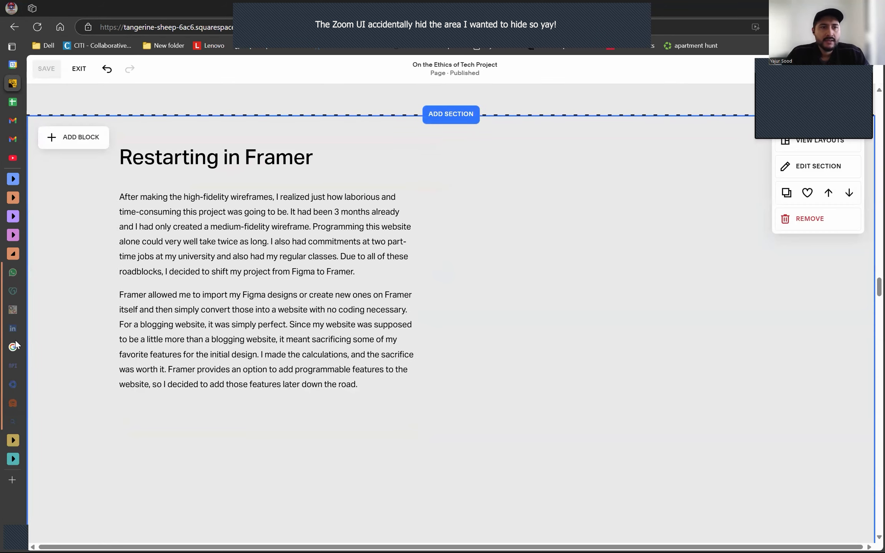
mouse_move(35, 273)
click(17, 253)
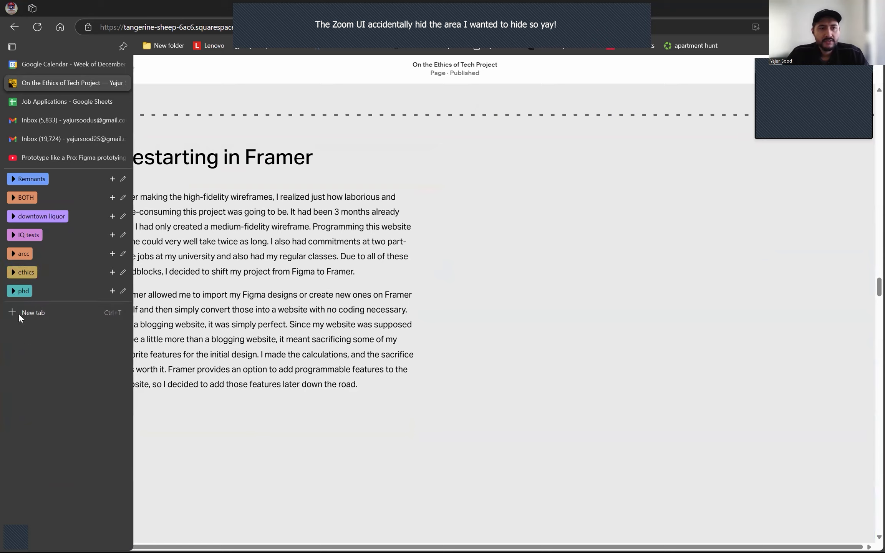
click(11, 273)
click(43, 328)
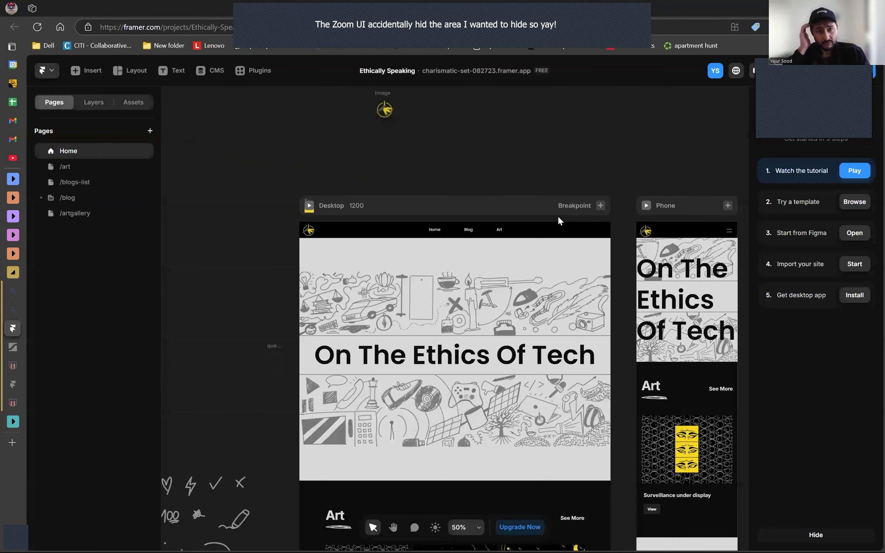
- Capture the Home page's Desktop and Phone layouts at 49% zoom in Framer and switch back to the Squarespace portfolio page
scroll(454, 168, down, 4)
scroll(433, 169, up, 5)
scroll(433, 169, down, 5)
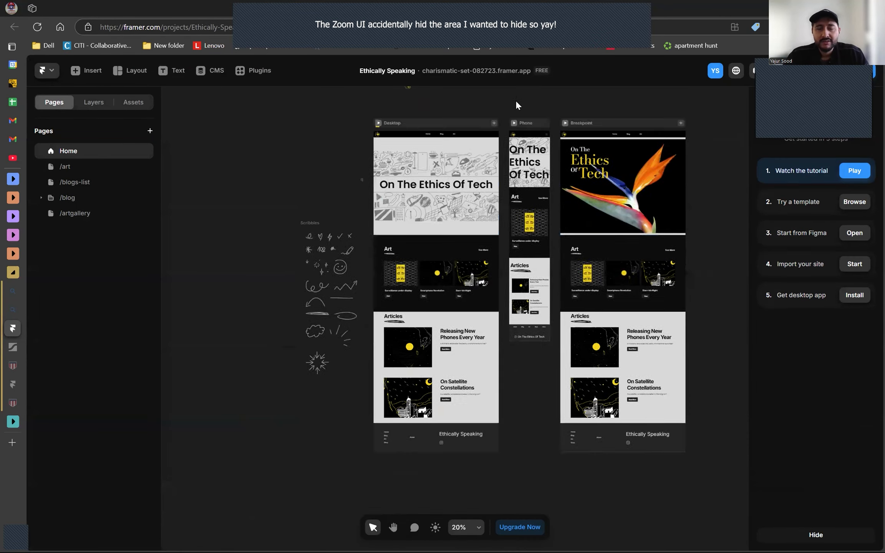
scroll(516, 99, up, 3)
scroll(395, 255, down, 3)
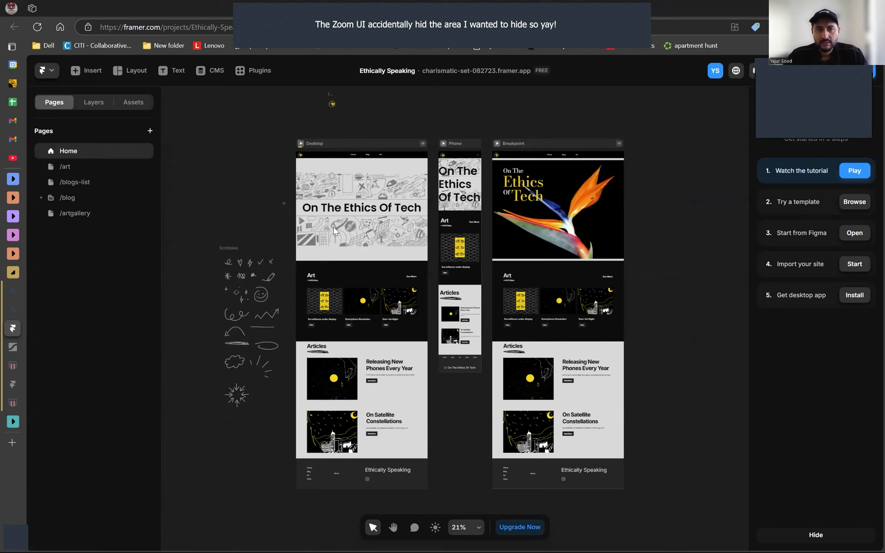
scroll(334, 227, up, 3)
scroll(553, 102, up, 2)
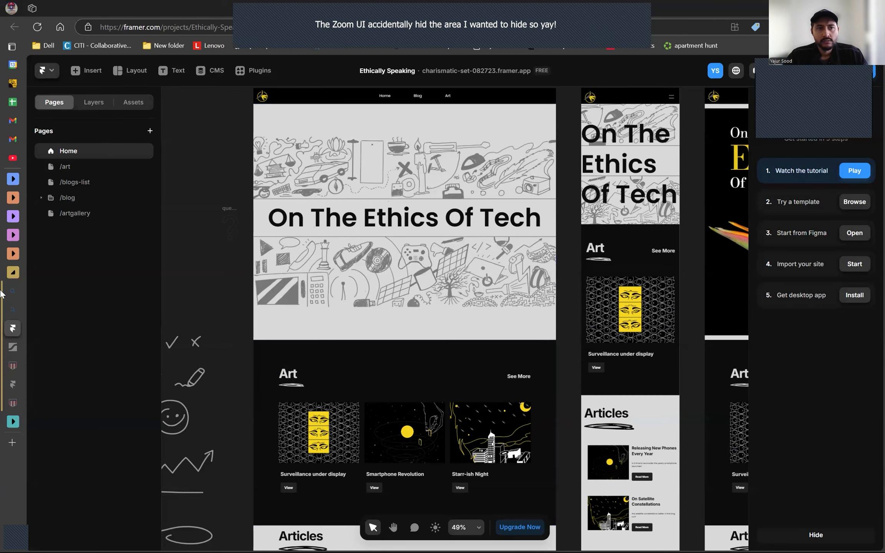
click(13, 83)
- Add an image block beside the Restarting in Framer text and fill it with the copied screenshot of the Framer layouts
click(88, 147)
click(167, 214)
drag(165, 236, 599, 231)
drag(685, 332, 783, 482)
key(ctrl+v)
drag(654, 331, 622, 331)
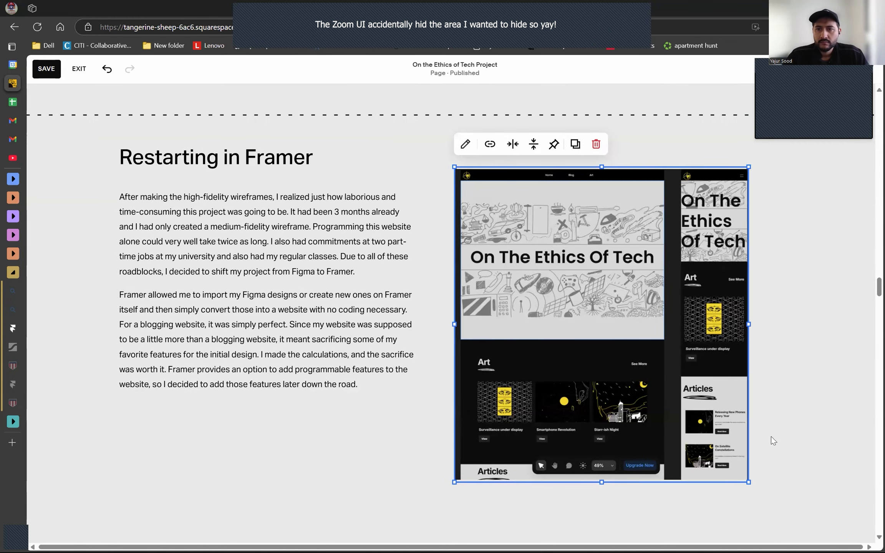
- Enlarge the Framer screenshot so it reaches the content's outer edge, and save the page
scroll(772, 441, down, 2)
drag(749, 376, 783, 409)
click(280, 338)
scroll(281, 284, up, 3)
scroll(282, 292, down, 1)
key(ctrl+s)
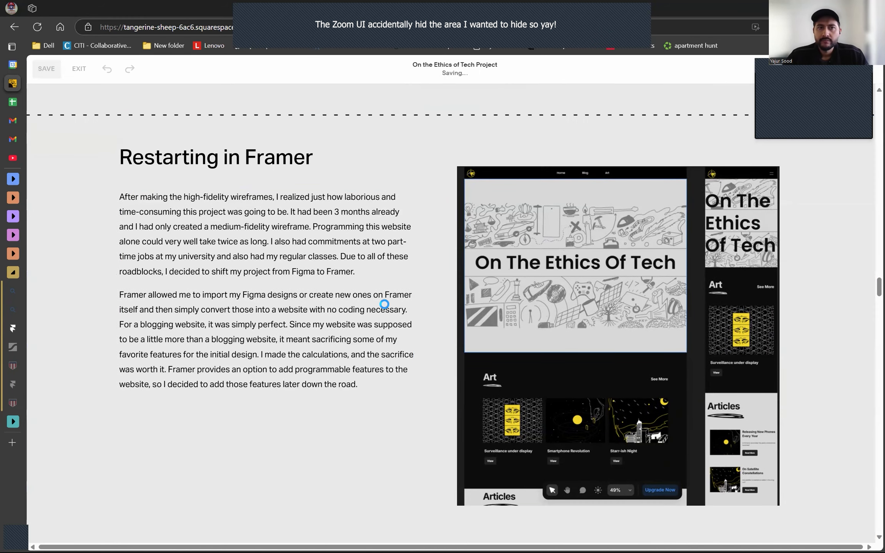
- Move the Four Months Mark heading up closer beneath the Framer screenshot and shorten the section to match
scroll(387, 308, down, 5)
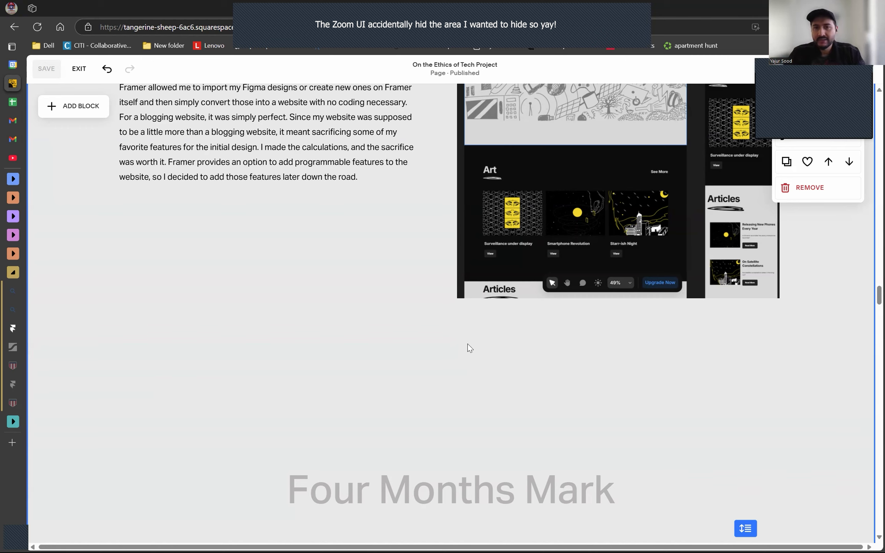
drag(508, 444, 512, 388)
scroll(582, 409, down, 2)
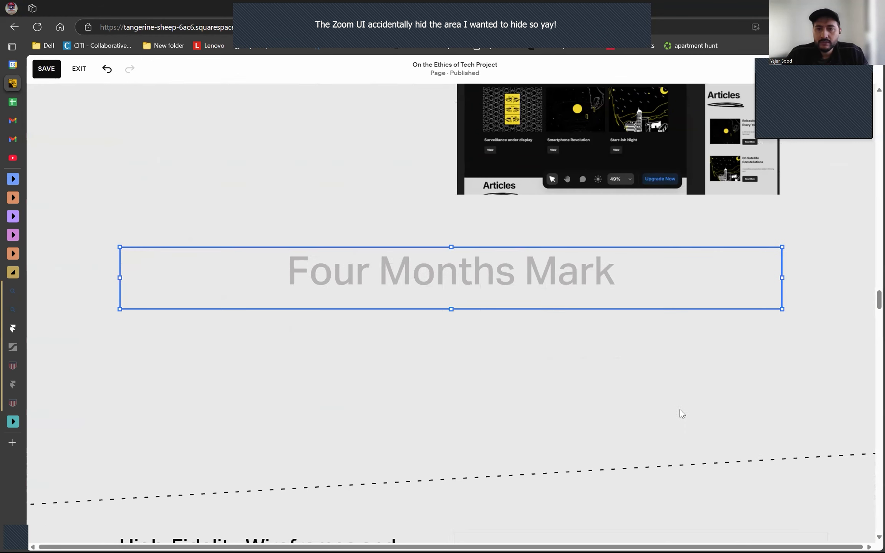
click(786, 366)
scroll(767, 457, up, 1)
drag(746, 477, 725, 351)
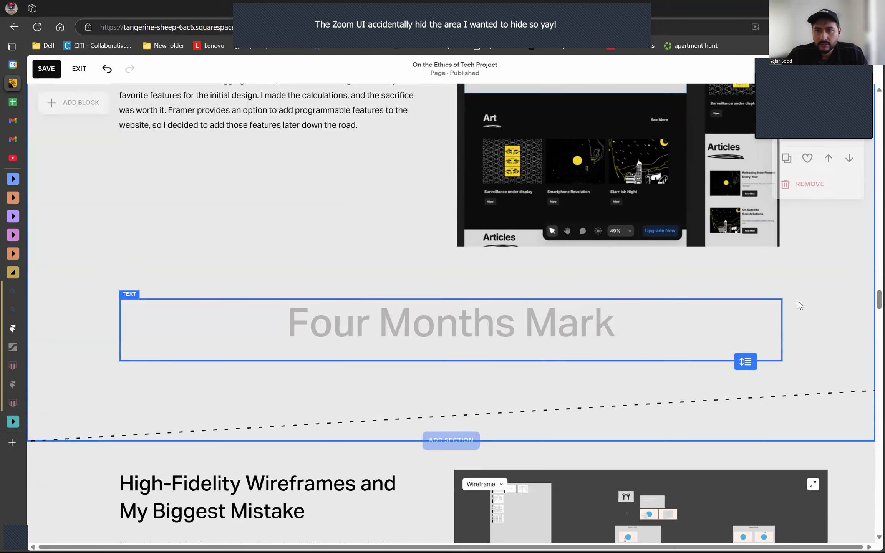
- Start a new paragraph at the end of the Restarting in Framer text
scroll(353, 249, up, 2)
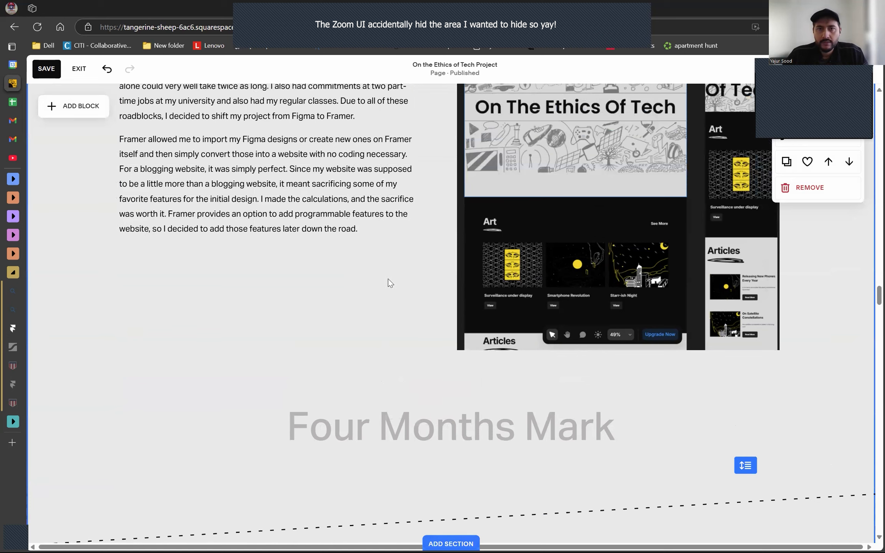
click(378, 230)
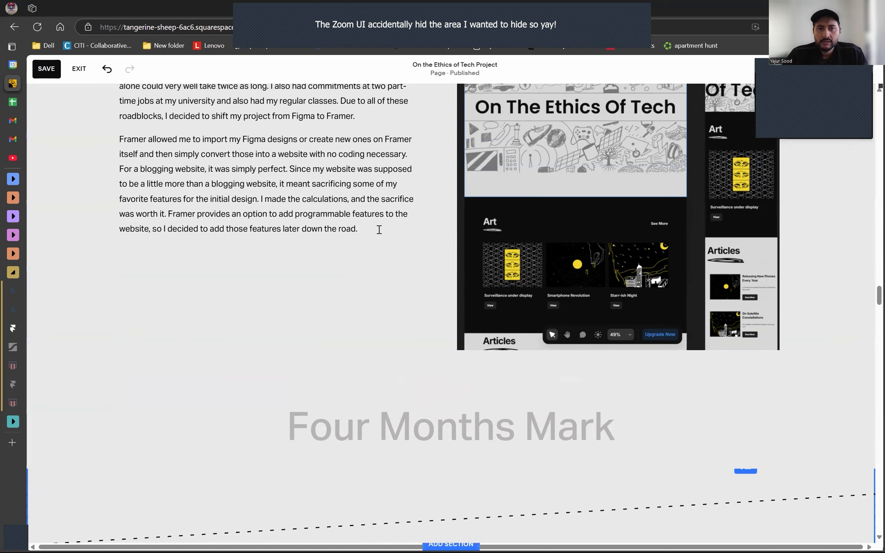
key(Return)
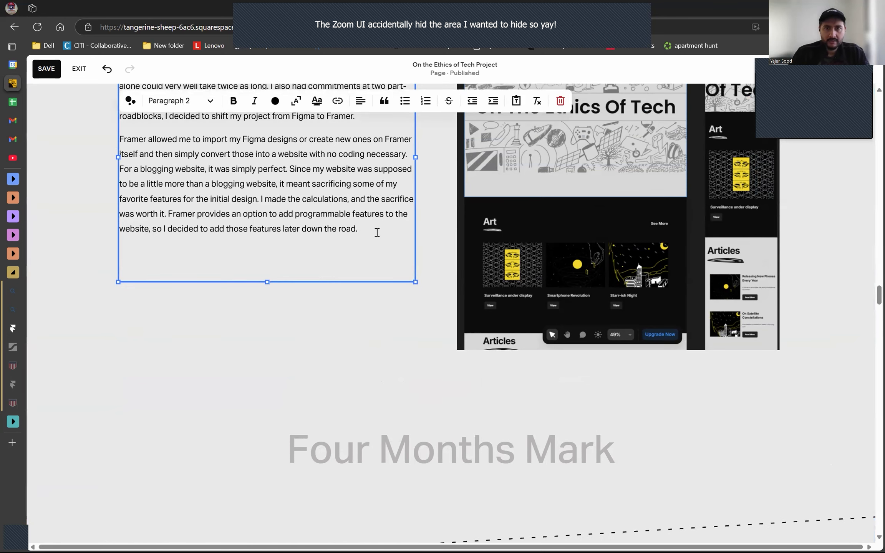
text(The color pal)
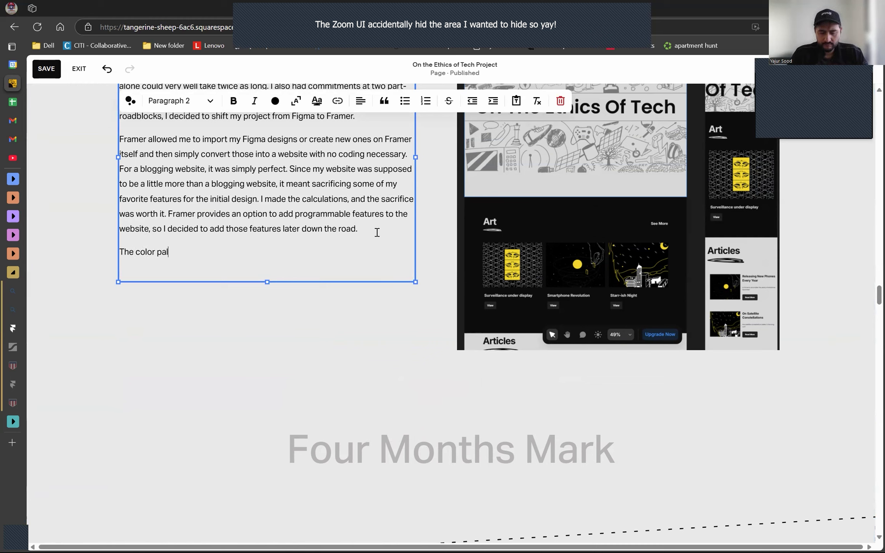
text(ette was)
key(BackSpace)
key(BackSpace)
key(BackSpace)
key(BackSpace)
key(BackSpace)
key(BackSpace)
key(BackSpace)
key(BackSpace)
key(BackSpace)
key(BackSpace)
key(BackSpace)
key(BackSpace)
key(BackSpace)
key(BackSpace)
key(BackSpace)
key(BackSpace)
key(BackSpace)
key(BackSpace)
key(BackSpace)
key(BackSpace)
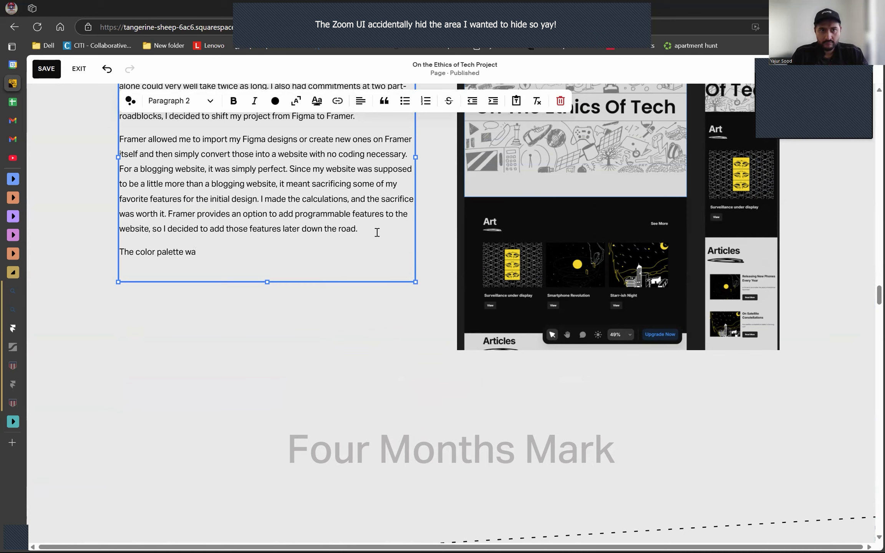
key(BackSpace)
- Write that it was always more than a blogging website, with artworks on the theme of ethics and technology using the brand's color palette
text(For me, it was always mor)
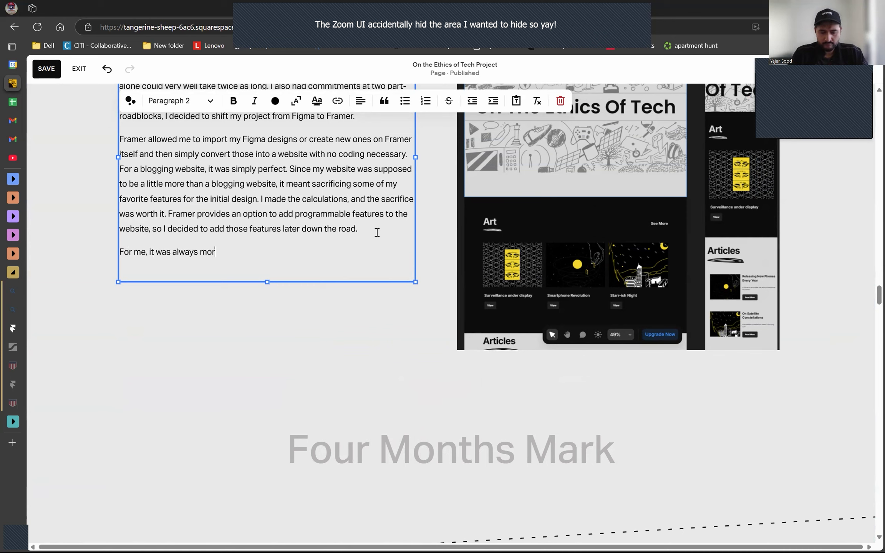
text(e than a blogging website. I create artworks with the theme o)
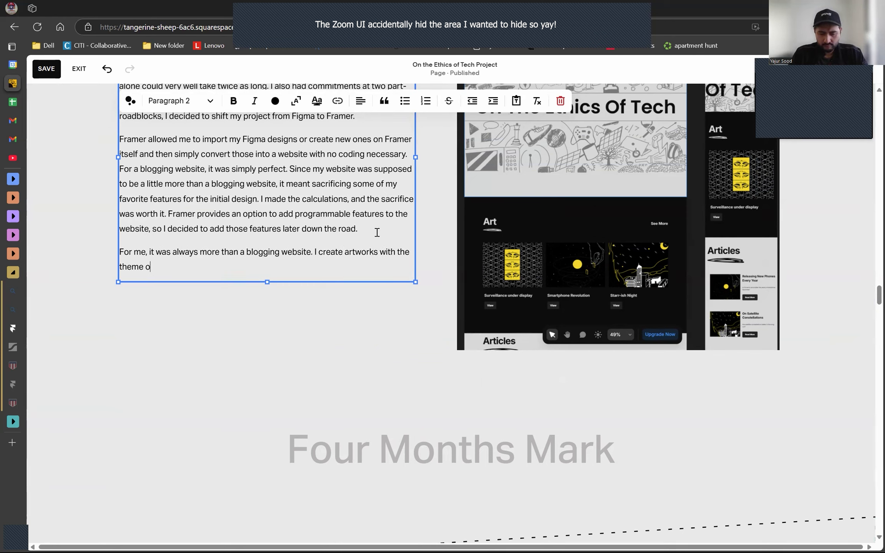
text(f ethics and technology in mind and I use the same color pal)
key(BackSpace)
key(BackSpace)
key(BackSpace)
key(BackSpace)
key(BackSpace)
key(BackSpace)
key(BackSpace)
key(BackSpace)
key(BackSpace)
key(BackSpace)
key(BackSpace)
key(BackSpace)
key(BackSpace)
key(BackSpace)
key(BackSpace)
key(BackSpace)
key(BackSpace)
key(BackSpace)
text(the brand's color palette. Somet)
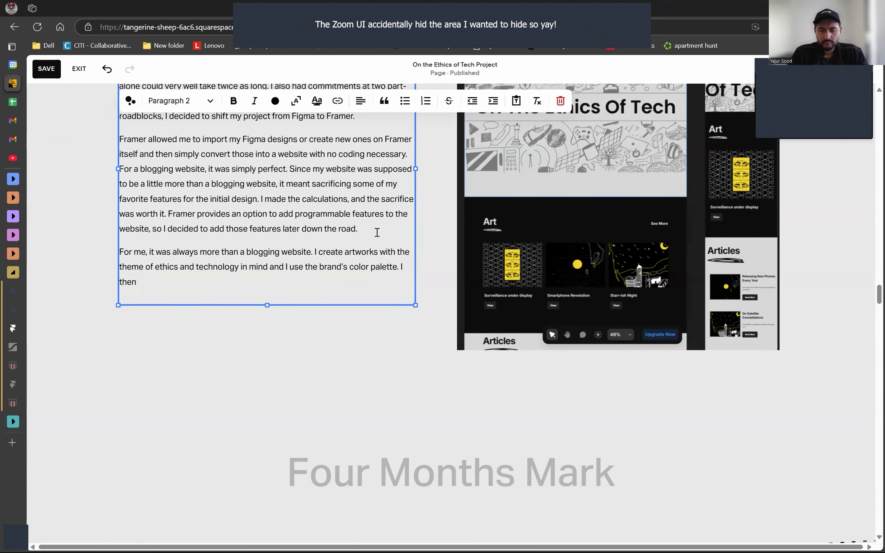
text(imes I post these images accompanying a blog)
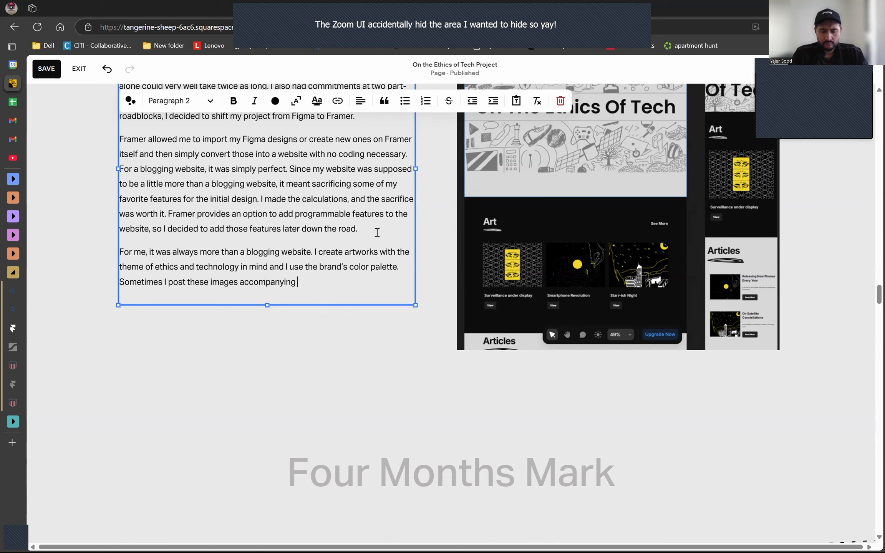
- Add that the images are sometimes posted as a companion to the blog posts and other times just added to the "Art Gallery" section
key(BackSpace)
key(BackSpace)
key(BackSpace)
key(BackSpace)
key(BackSpace)
key(BackSpace)
key(BackSpace)
key(BackSpace)
key(BackSpace)
key(BackSpace)
key(BackSpace)
key(BackSpace)
key(BackSpace)
key(BackSpace)
key(BackSpace)
key(BackSpace)
key(BackSpace)
key(BackSpace)
key(BackSpace)
key(BackSpace)
text(as a companion to the blog posts, and other)
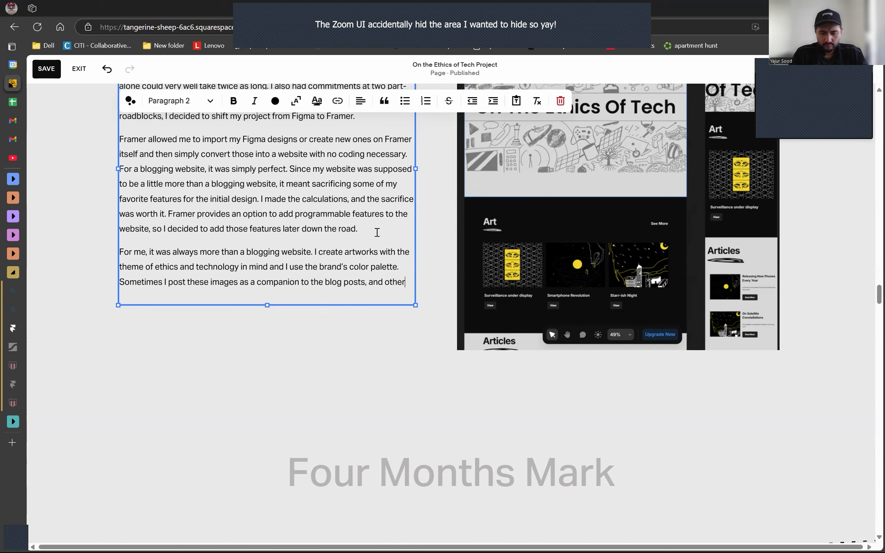
key(BackSpace)
key(BackSpace)
key(BackSpace)
key(BackSpace)
key(BackSpace)
text(some other times I just add )
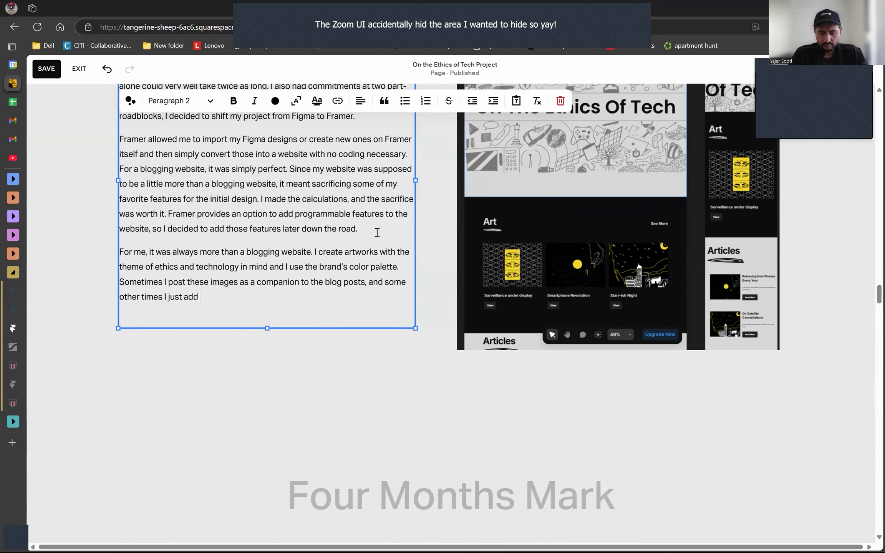
text(them to the "Art Gallery" section of my website. Framer gave me )
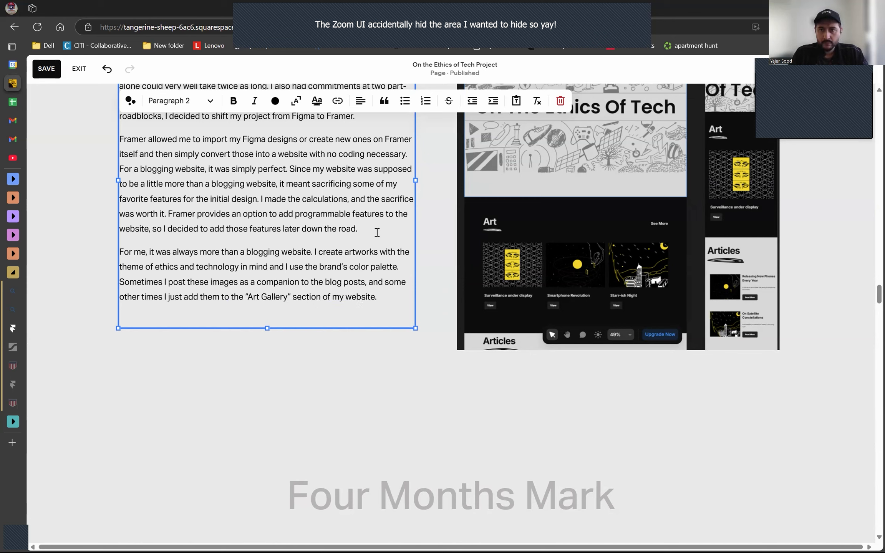
text(a super easy and fun way to create my own website and makl)
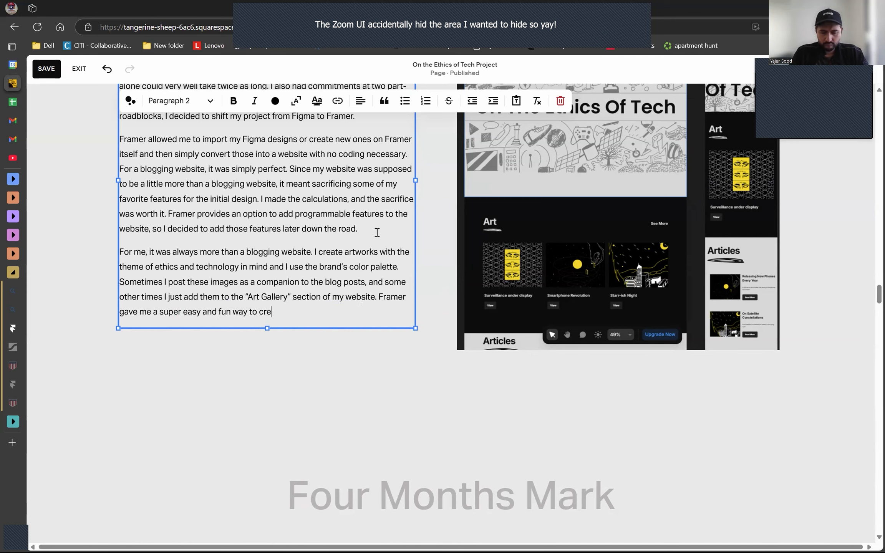
- End the paragraph with "Framer gave me a super easy and fun way to create and publish my own website." and save the page
key(BackSpace)
key(BackSpace)
key(BackSpace)
key(BackSpace)
text(publish it)
key(ctrl+BackSpace)
key(ctrl+BackSpace)
key(ctrl+BackSpace)
key(ctrl+BackSpace)
key(ctrl+BackSpace)
key(ctrl+BackSpace)
text(and publish my own website.)
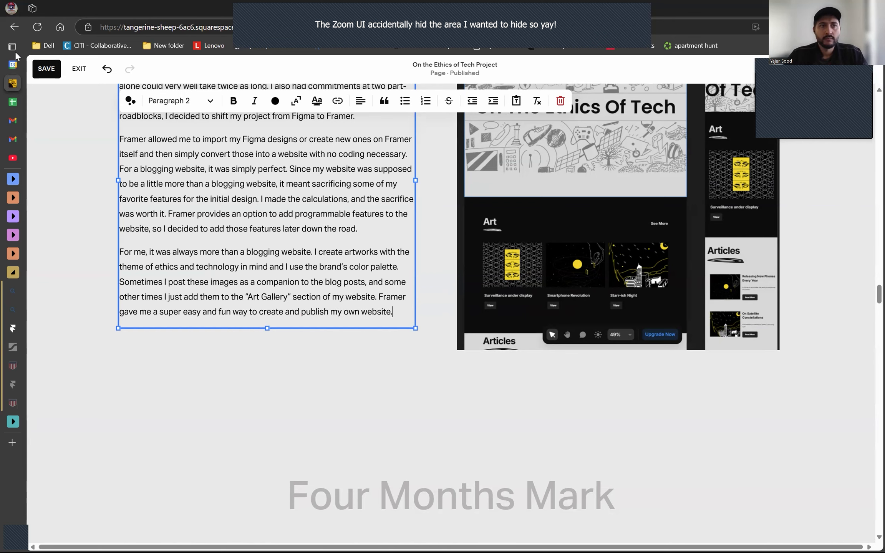
key(ctrl+s)
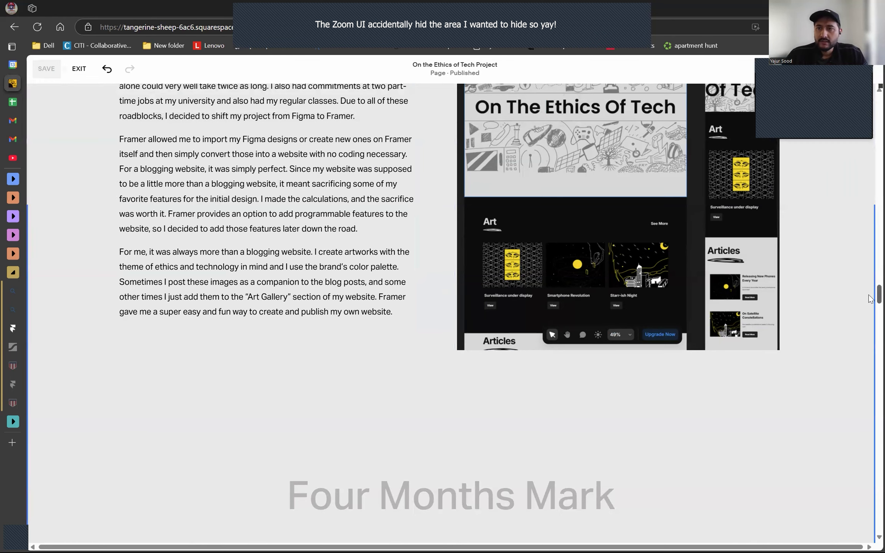
- Copy the published Framer website's address from its browser tab and return to the Squarespace page
click(13, 384)
click(216, 30)
key(ctrl+c)
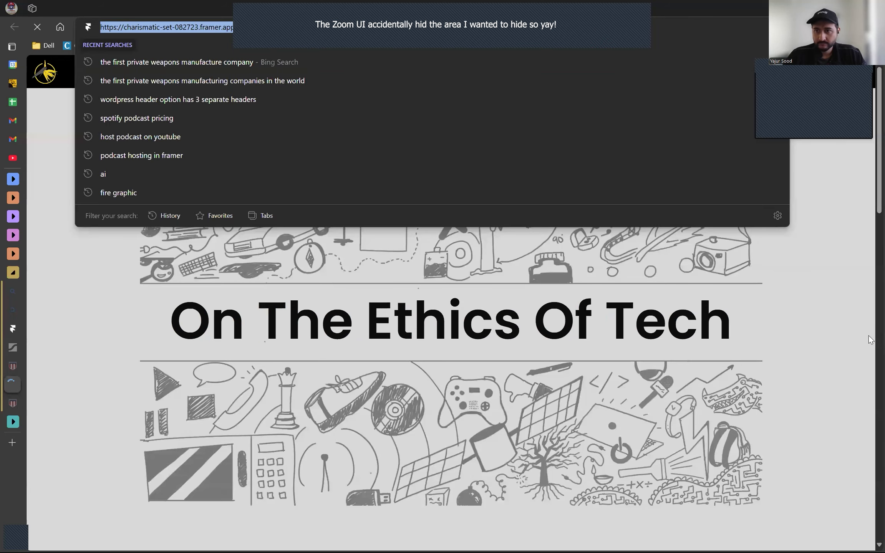
key(ctrl+2)
- Link the "View the website" button in the Overview section to the copied charismatic-set-082723 Framer site address
drag(880, 295, 873, 137)
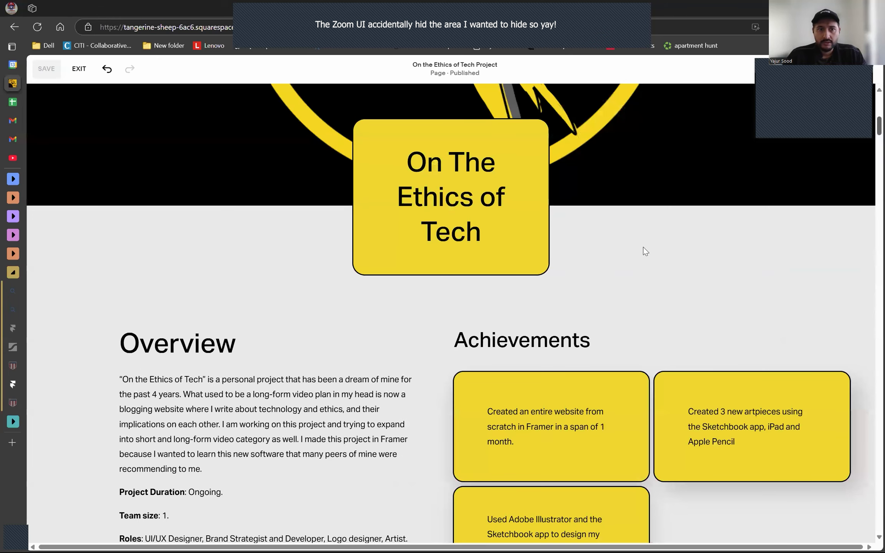
scroll(262, 372, down, 5)
click(178, 418)
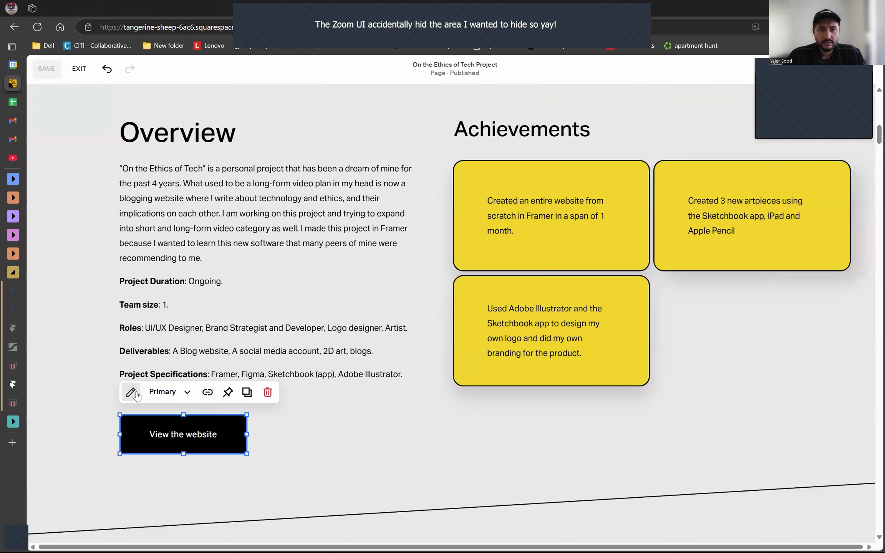
click(207, 392)
click(213, 449)
key(ctrl+v)
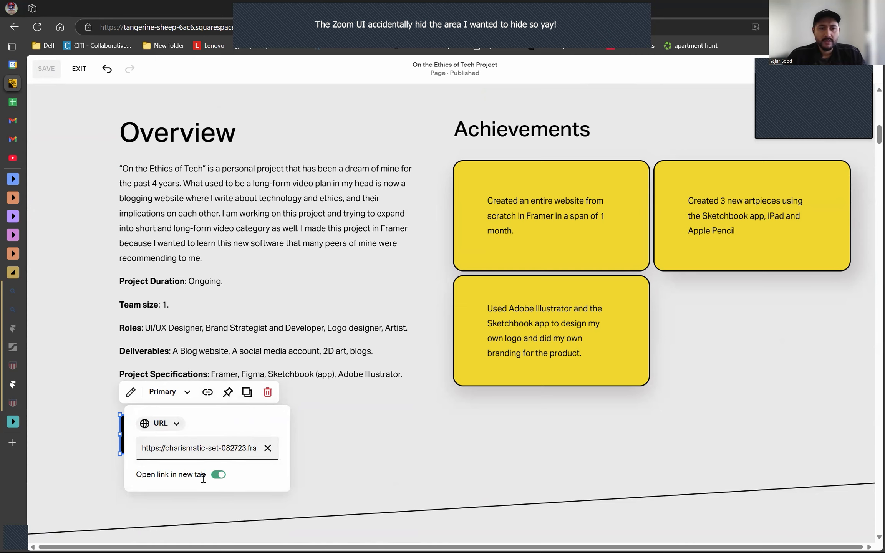
click(332, 435)
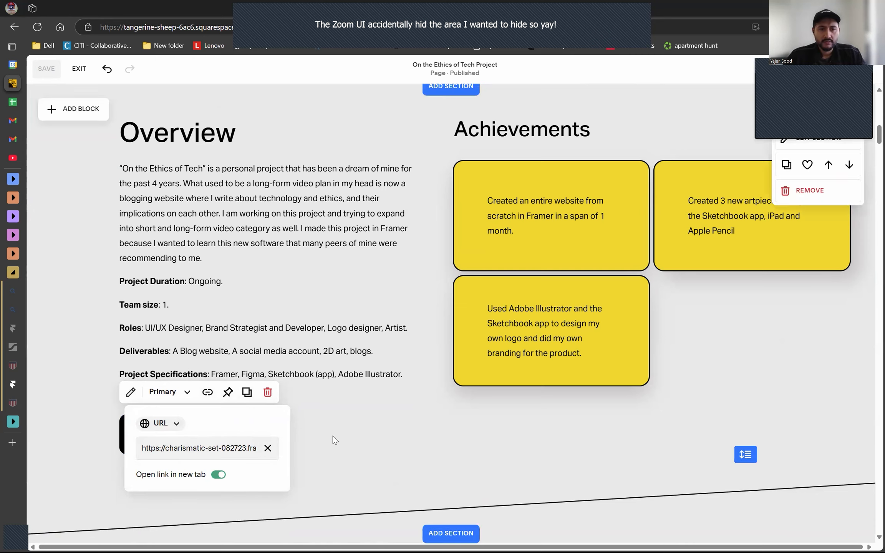
- Change the Four Months Mark heading to "Present Day" and tighten its spacing by moving it up and shortening the section
scroll(802, 340, down, 10)
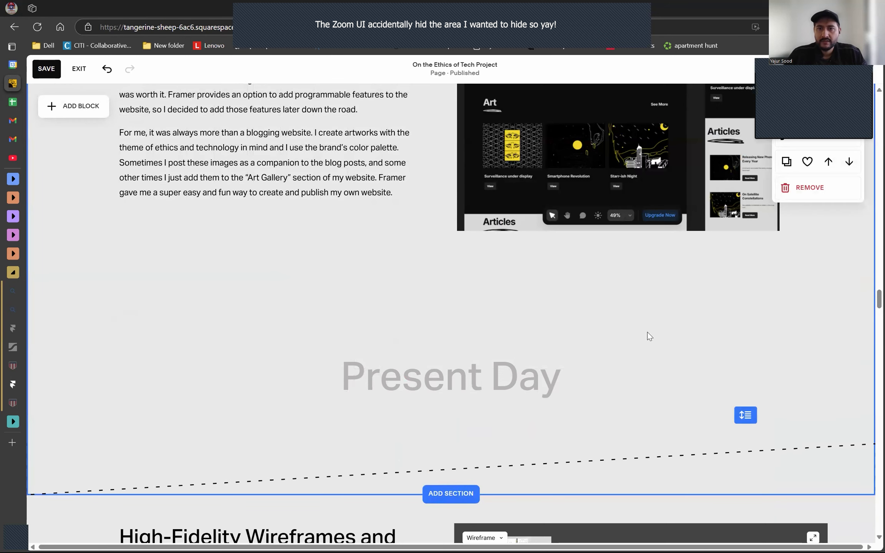
drag(511, 356, 510, 319)
drag(741, 414, 735, 314)
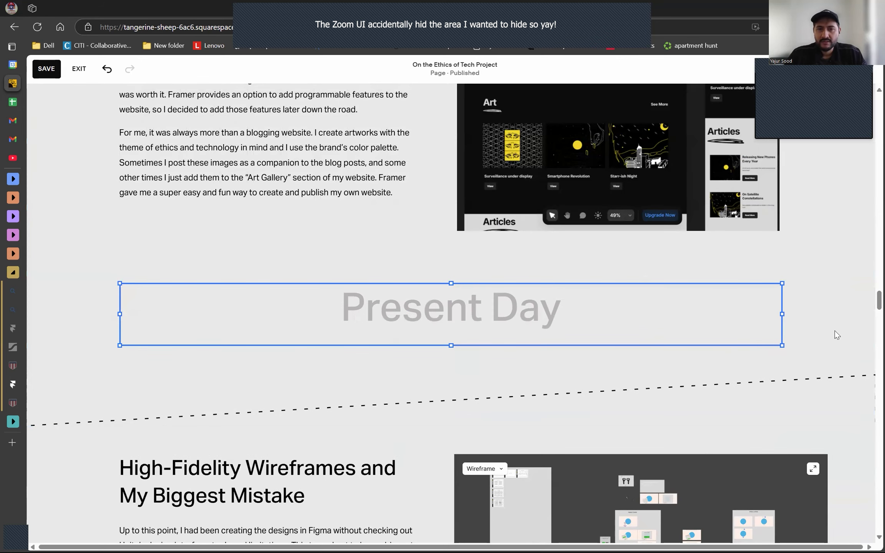
- Examine the remaining old sections from High-Fidelity Wireframes down to Future Improvements and Lessons Learned
scroll(835, 330, down, 15)
scroll(835, 330, down, 10)
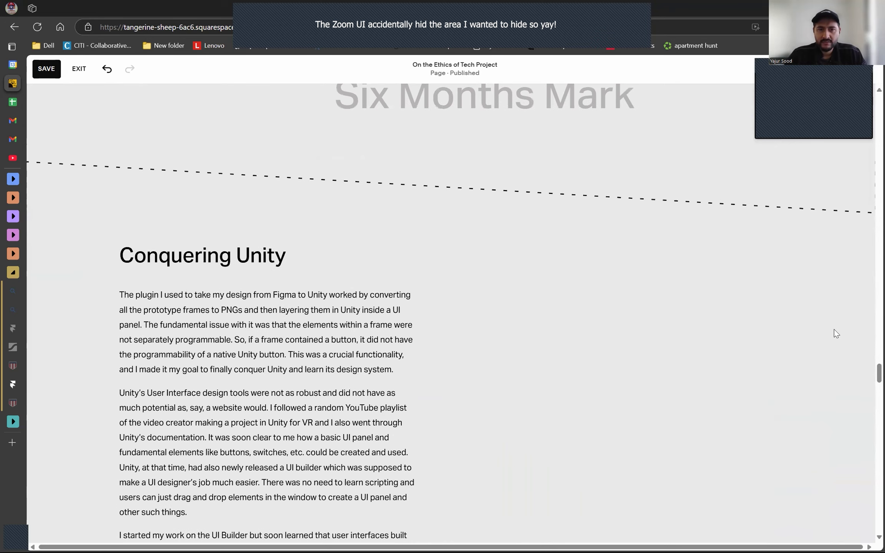
scroll(834, 330, down, 15)
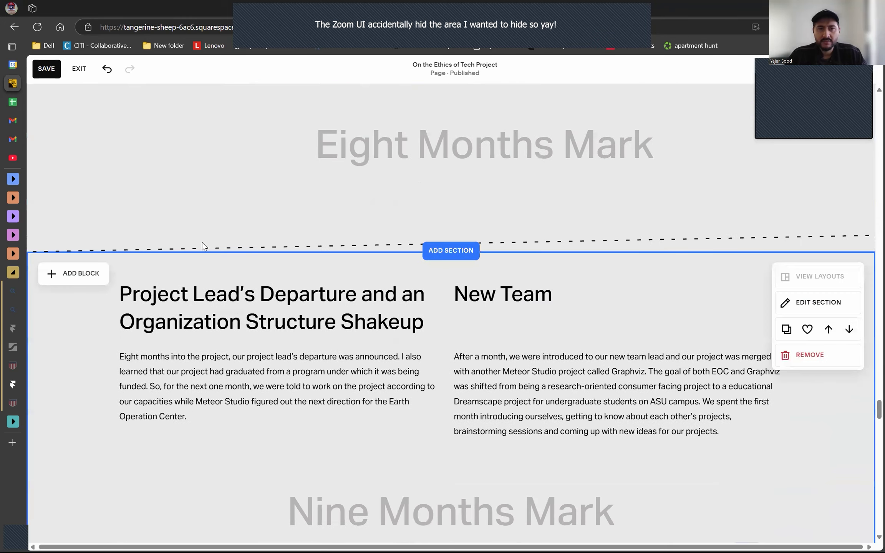
scroll(378, 307, down, 8)
scroll(378, 308, down, 9)
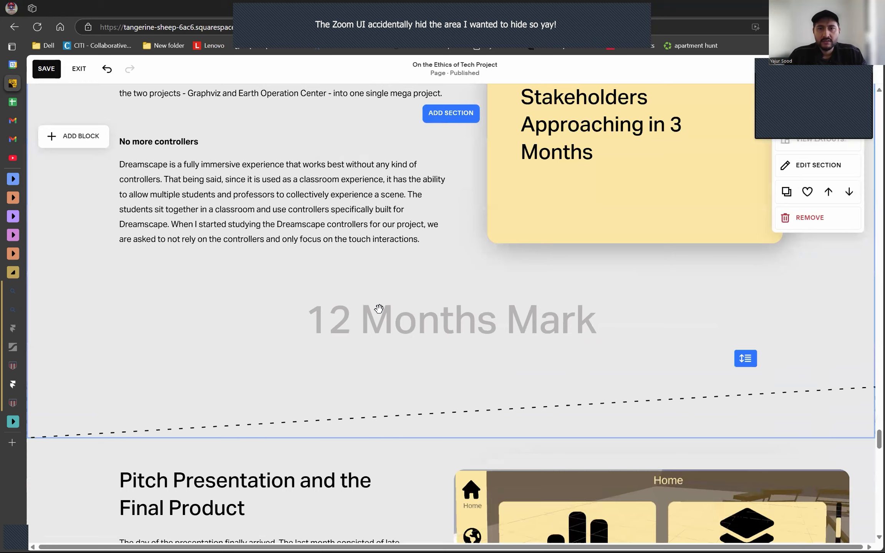
scroll(379, 309, down, 15)
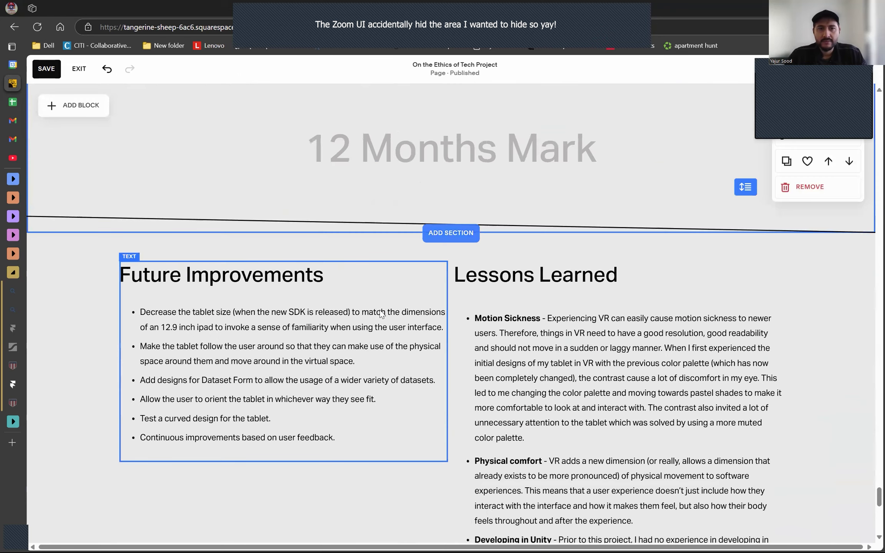
scroll(380, 310, down, 3)
scroll(381, 310, up, 3)
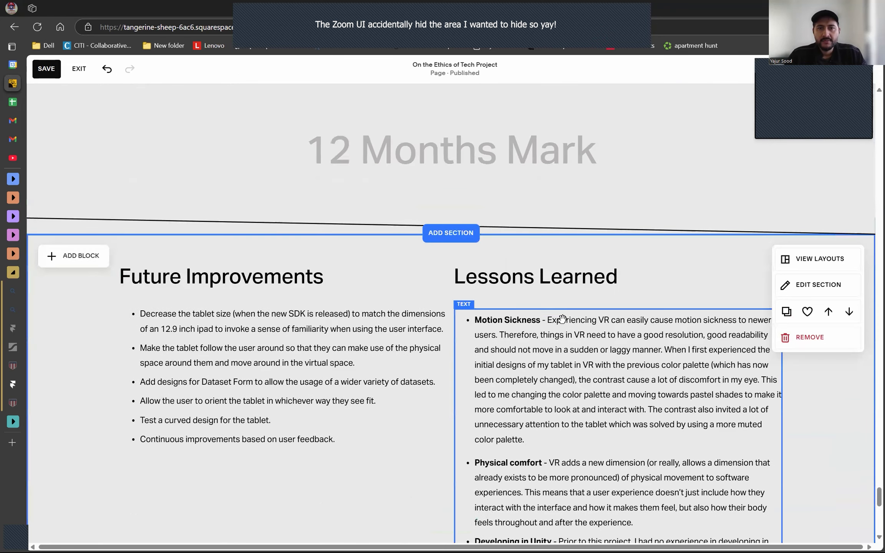
- Review the leftover sections from Conclusion back up to Present Day and Restarting in Framer, down to the Future Plans section
scroll(554, 319, down, 6)
scroll(294, 363, down, 1)
scroll(233, 367, up, 4)
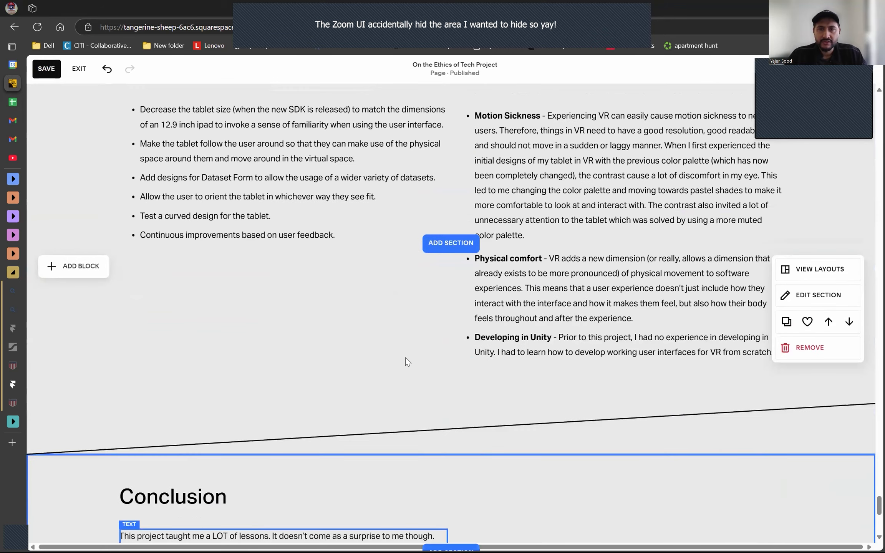
scroll(402, 344, up, 15)
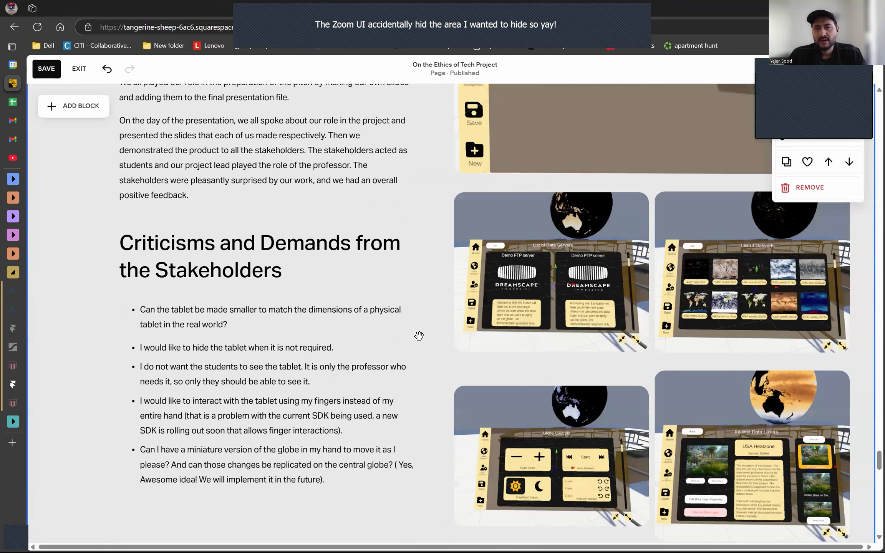
scroll(461, 350, up, 15)
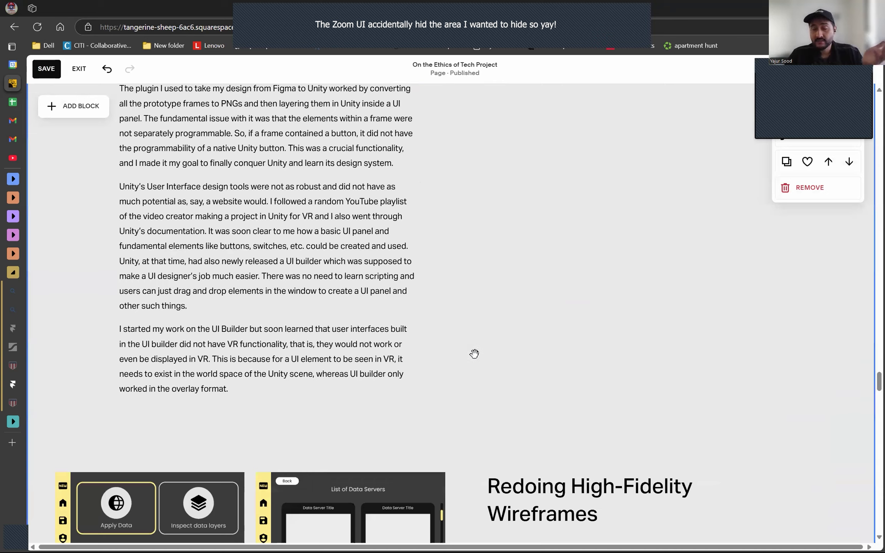
scroll(488, 332, up, 6)
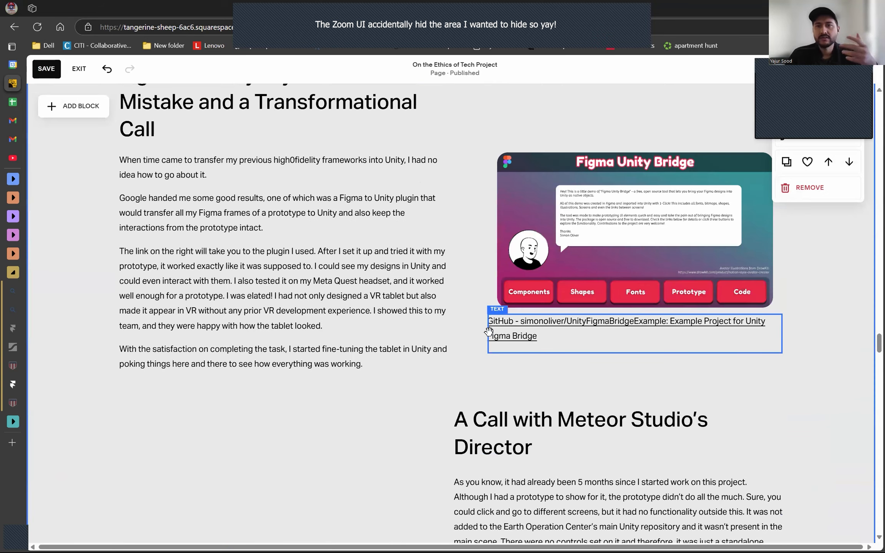
scroll(489, 331, down, 15)
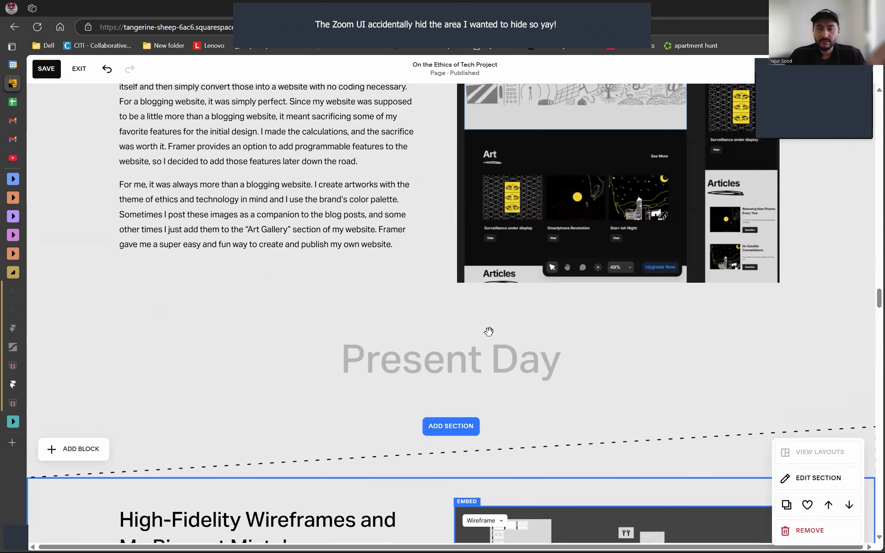
scroll(489, 332, up, 5)
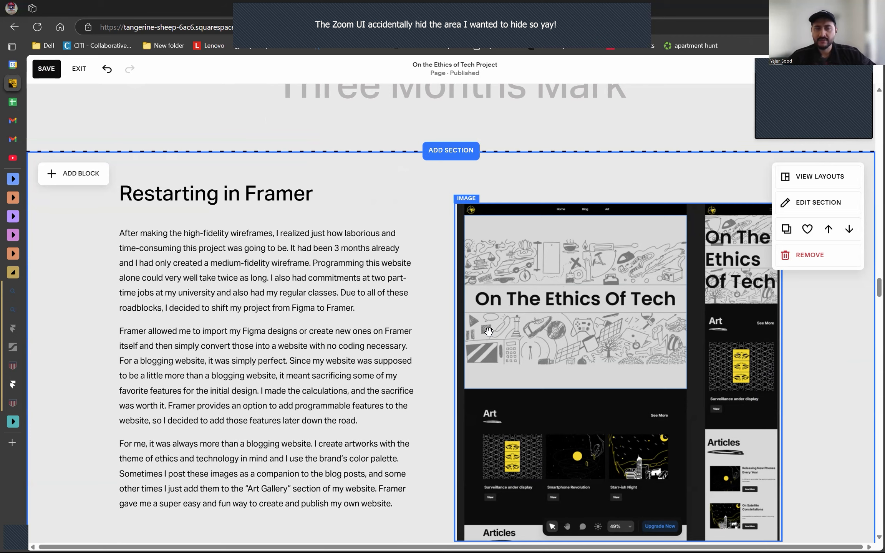
scroll(489, 331, down, 10)
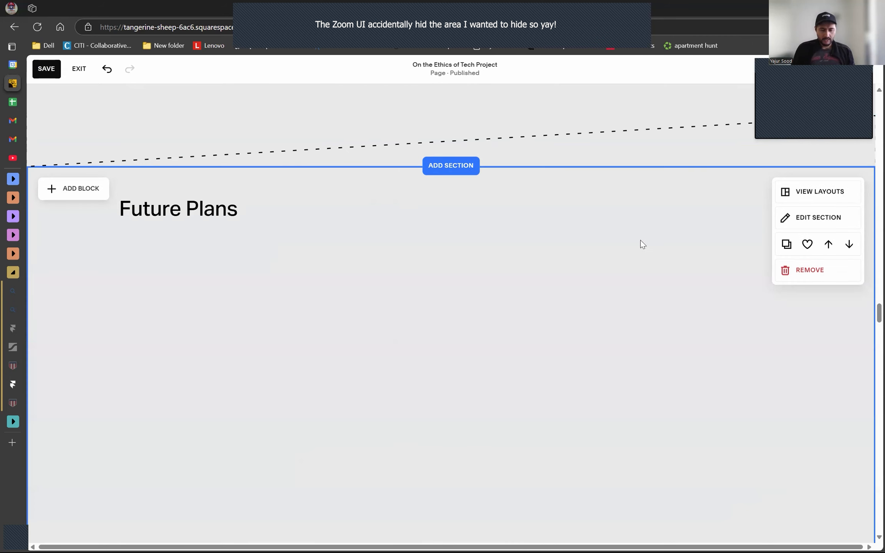